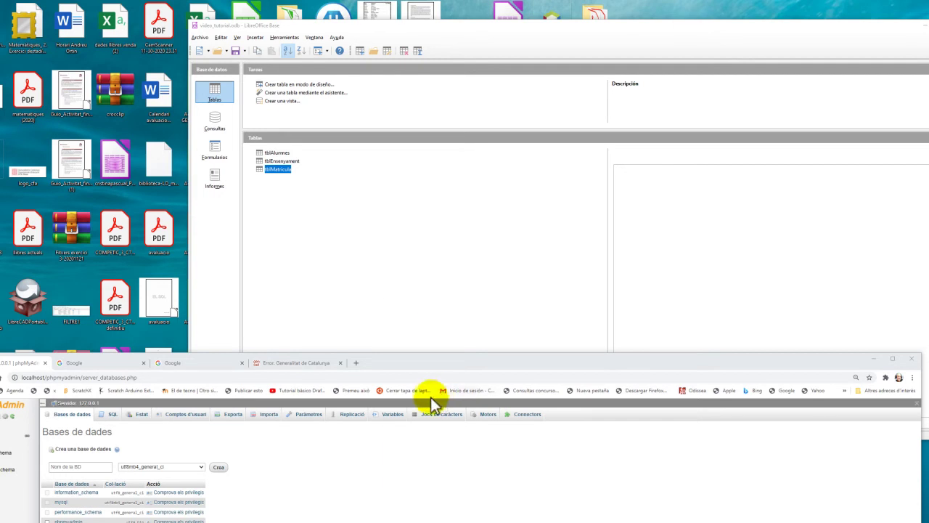
# Bring the browser window into view over the Base window and load the phpMyAdmin home page at localhost/phpmyadmin.
pyautogui.moveTo(425, 363); pyautogui.dragTo(505, 421)
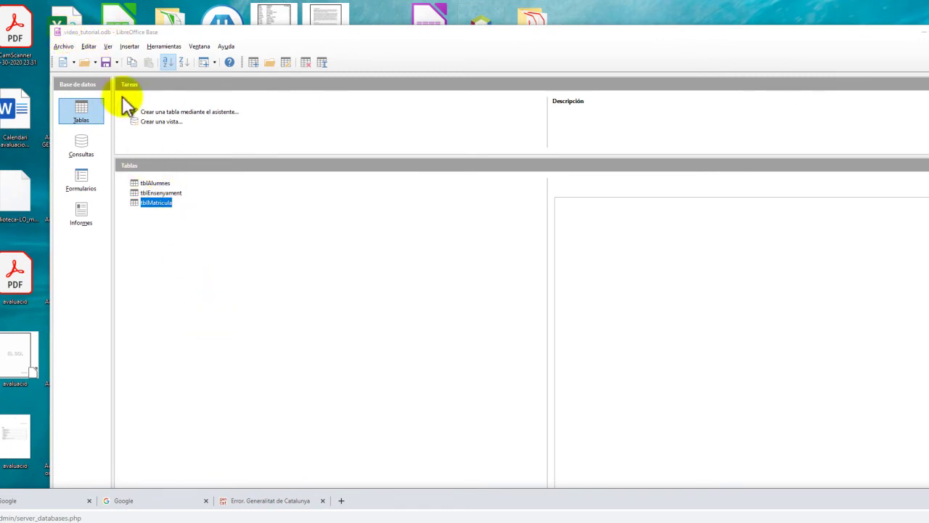
pyautogui.moveTo(430, 488); pyautogui.dragTo(469, 254)
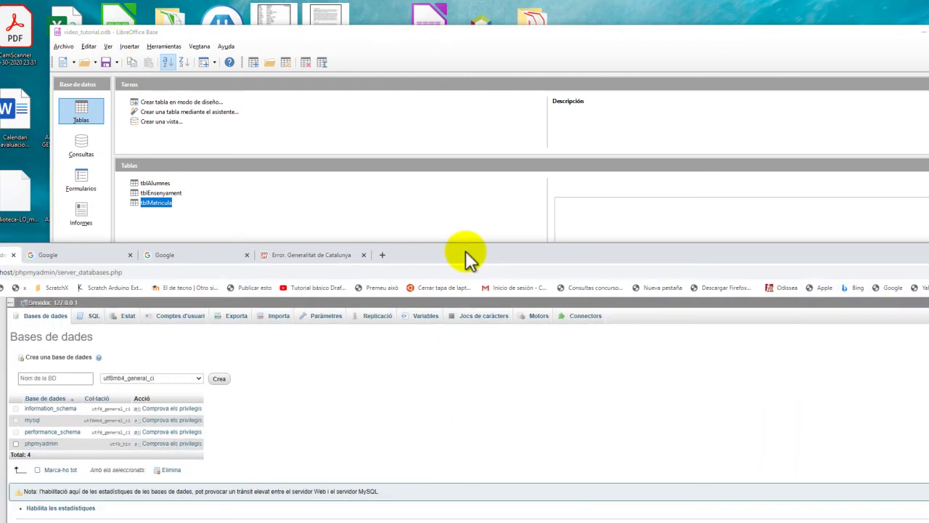
pyautogui.click(131, 274)
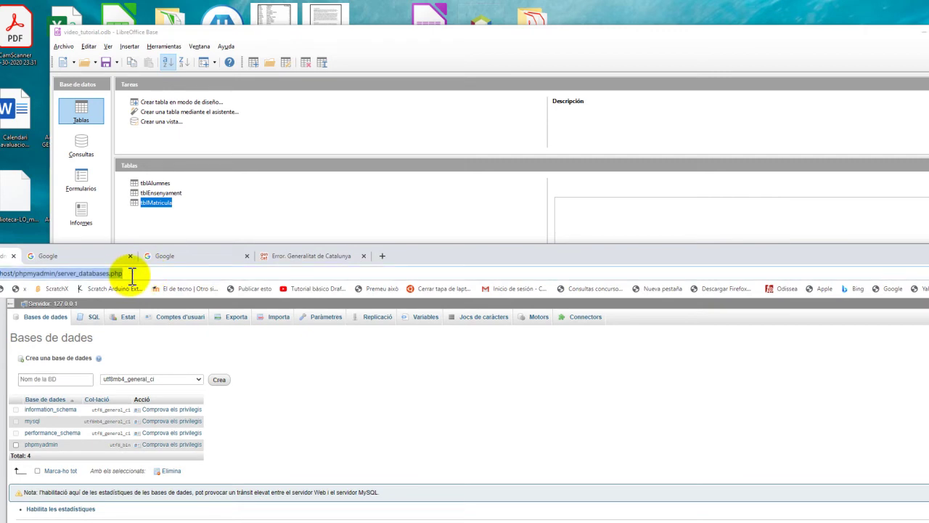
pyautogui.moveTo(131, 274); pyautogui.dragTo(56, 274)
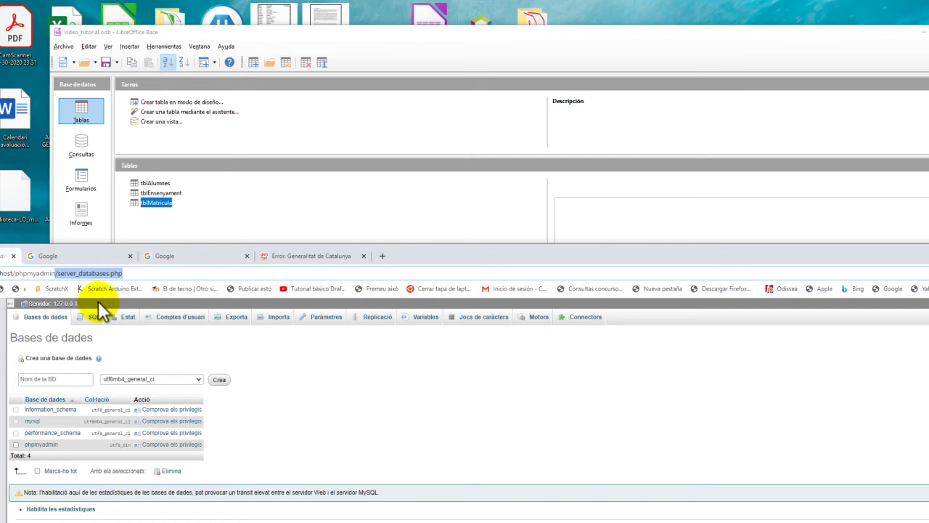
pyautogui.press('BackSpace')
pyautogui.press('Return')
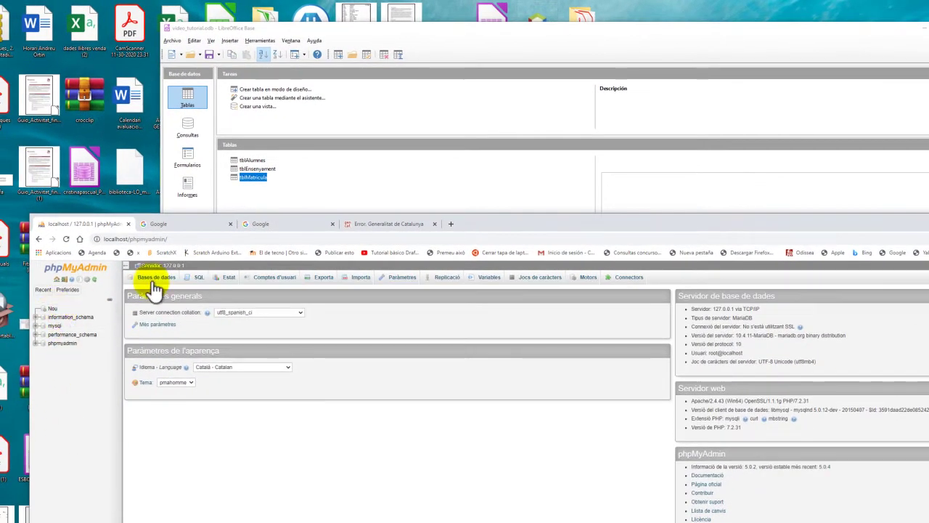
# Create a new database named video_tutorial in phpMyAdmin, keeping the utf8mb4_general_ci collation.
pyautogui.click(155, 283)
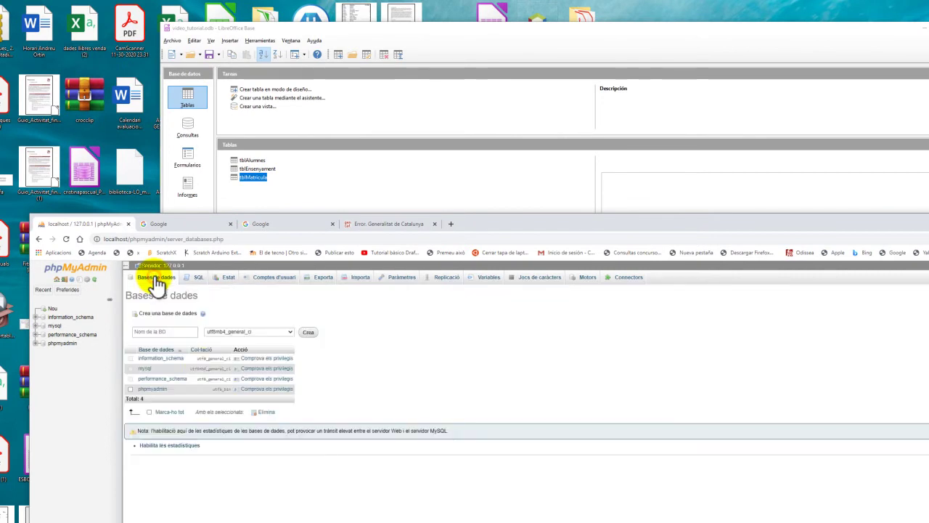
pyautogui.click(186, 332)
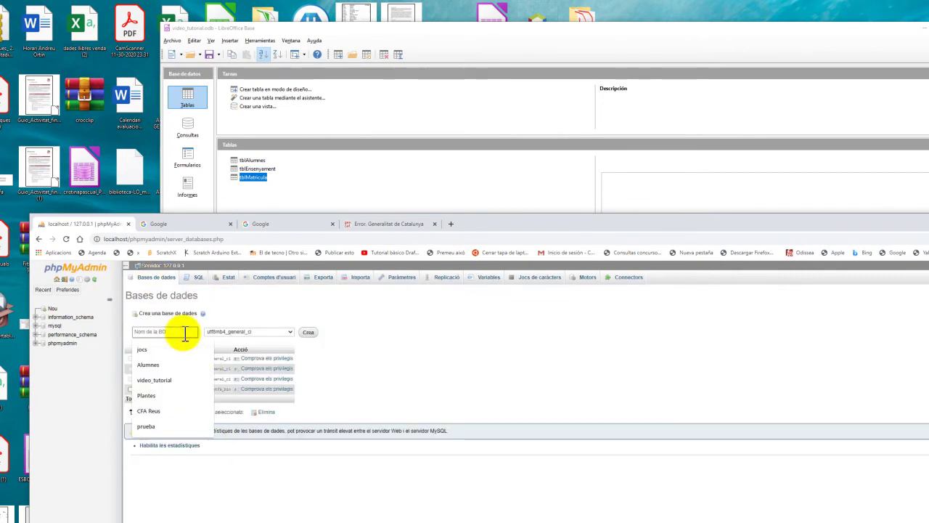
pyautogui.write('video_tutorial')
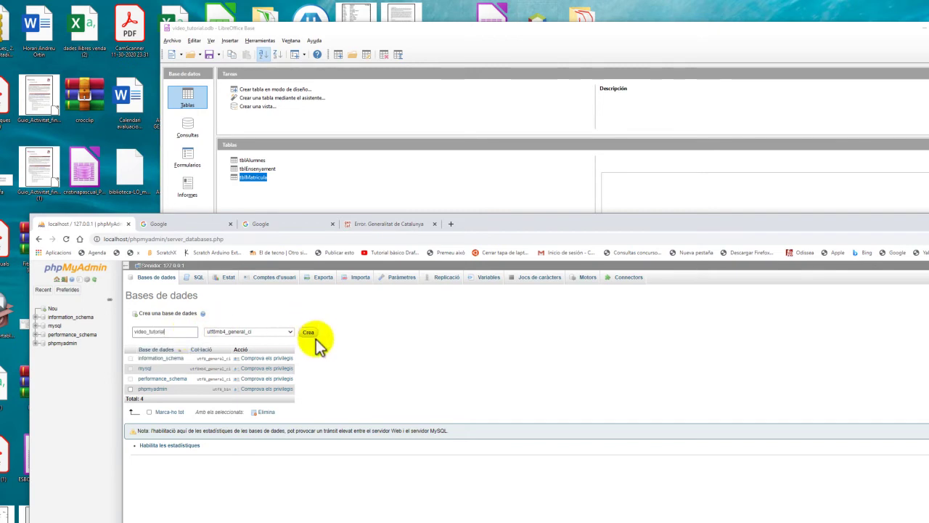
pyautogui.click(175, 333)
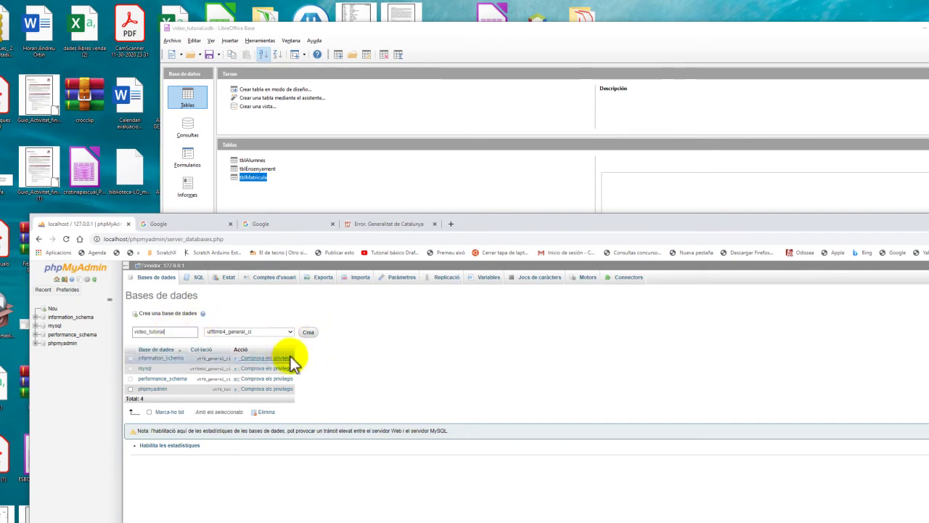
pyautogui.click(310, 332)
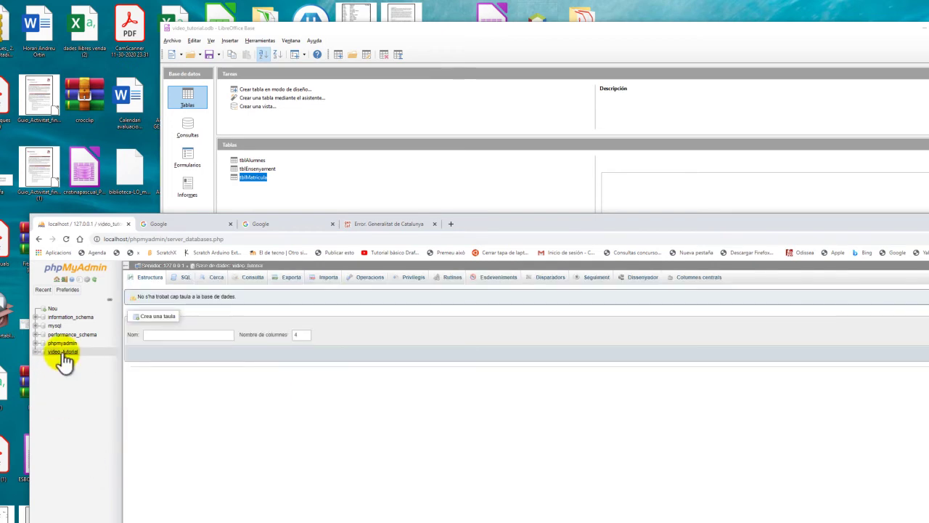
# Move the browser window out of the way and start a new database from the LibreOffice Base window.
pyautogui.moveTo(468, 231); pyautogui.dragTo(284, 392)
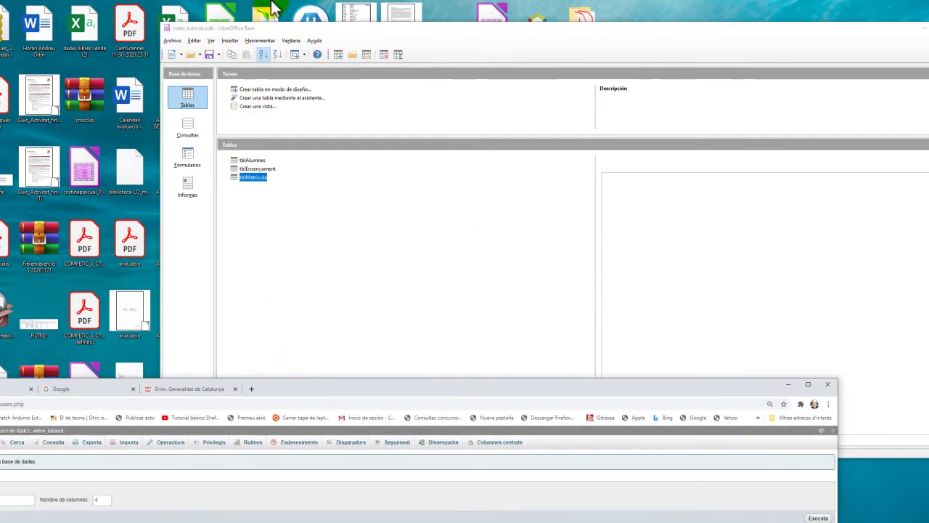
pyautogui.click(172, 42)
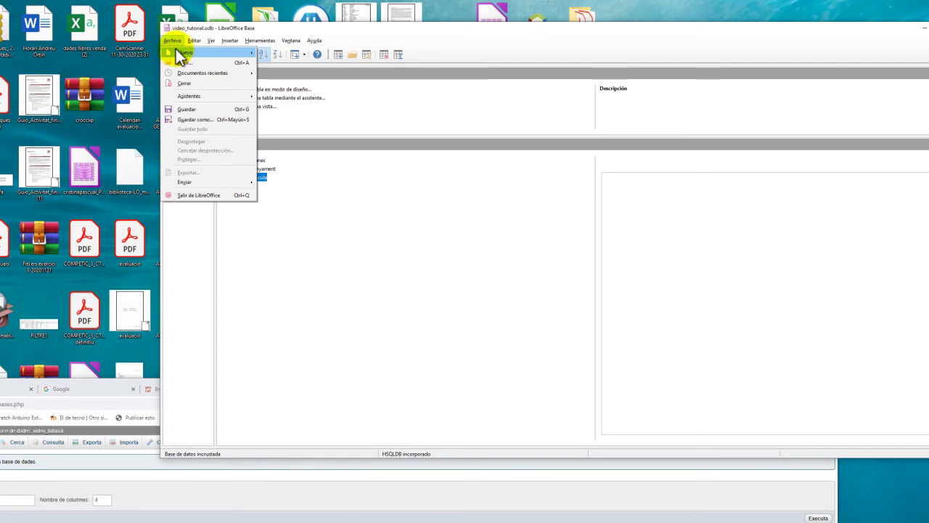
pyautogui.moveTo(175, 50)
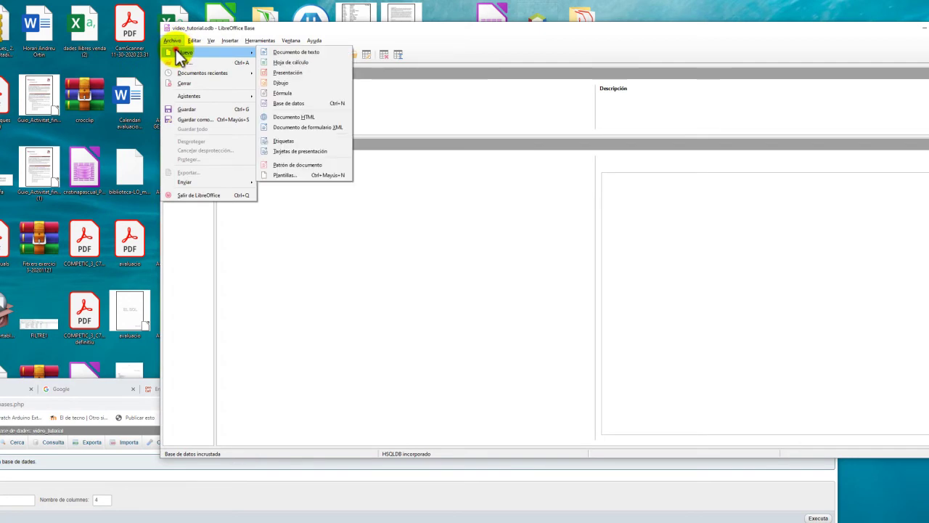
pyautogui.click(305, 103)
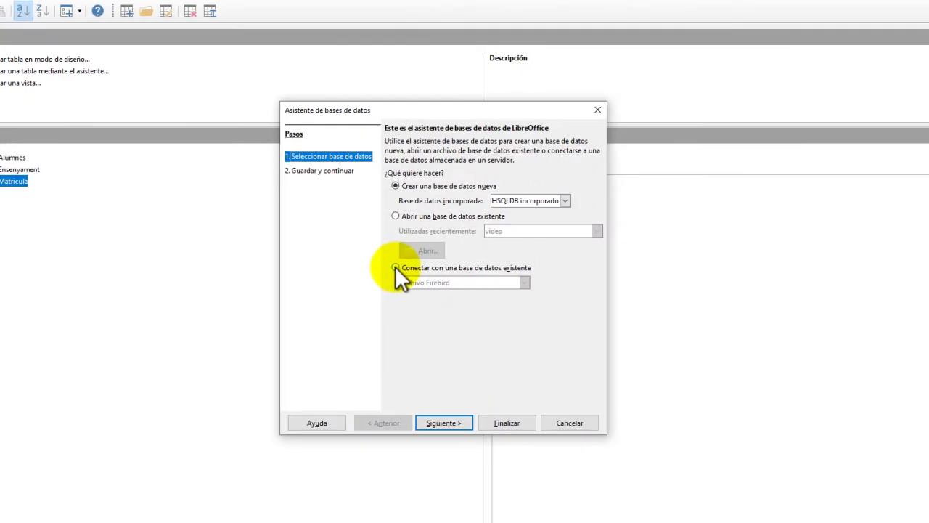
# Set the database wizard to connect to an existing MySQL database using a direct connection.
pyautogui.click(395, 267)
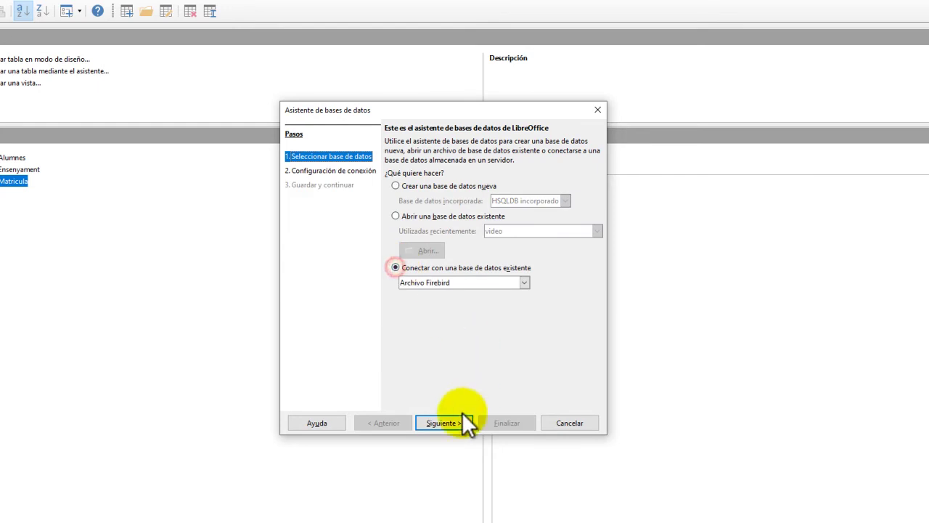
pyautogui.click(524, 282)
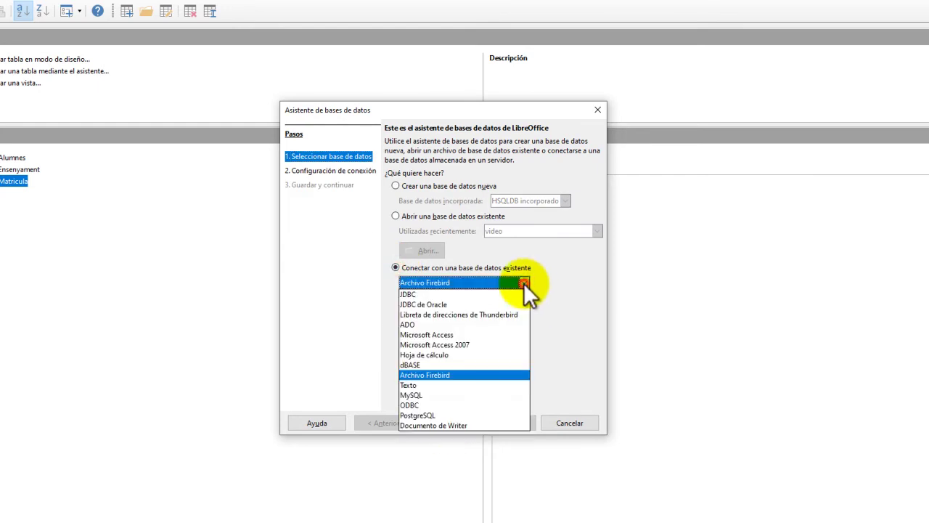
pyautogui.click(451, 397)
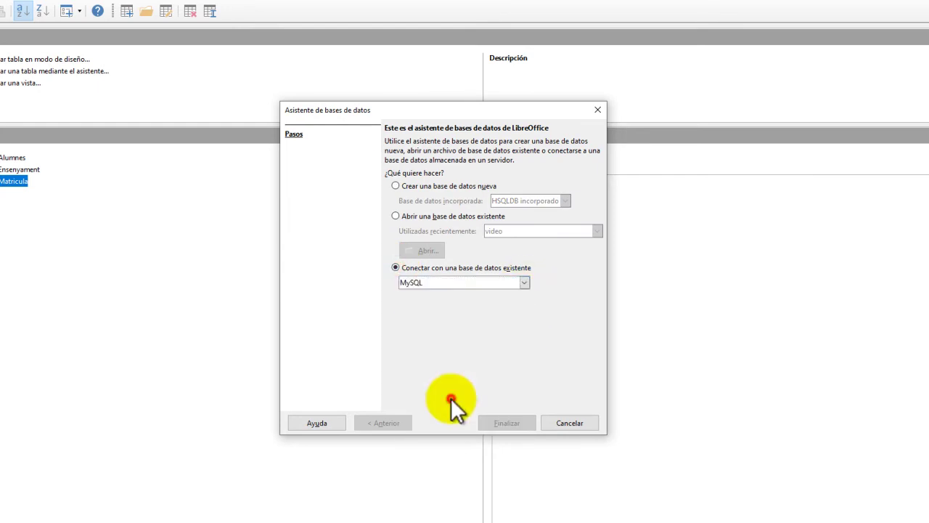
pyautogui.click(446, 423)
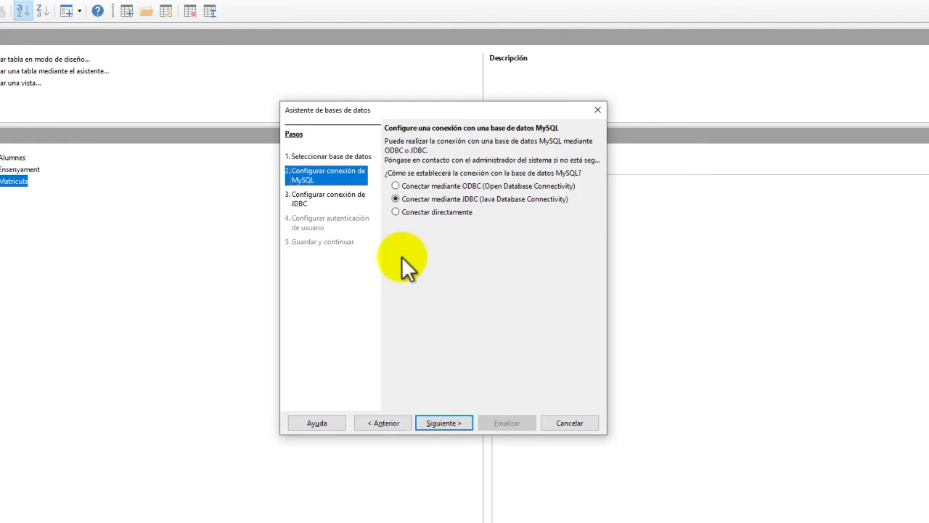
pyautogui.click(394, 211)
pyautogui.click(436, 421)
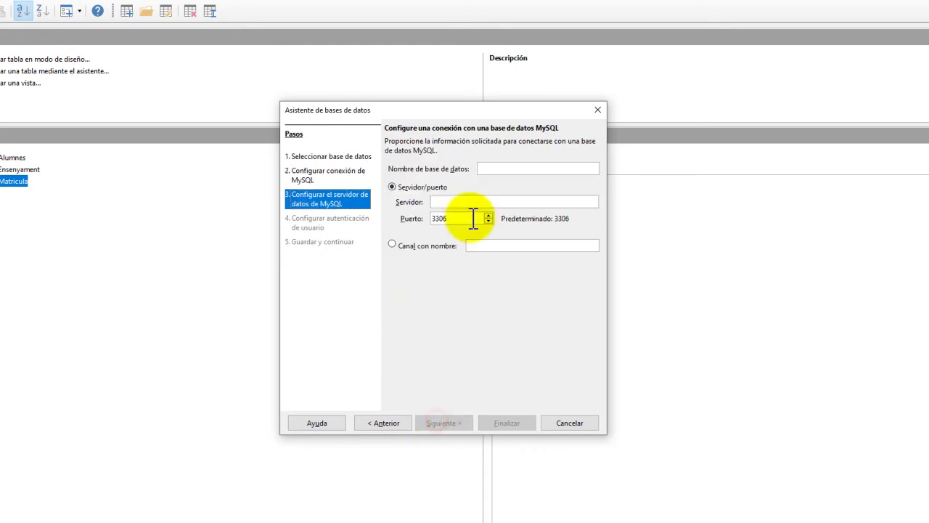
# Enter video_tutorial as the database name and localhost as the server, keeping port 3306, and continue to user authentication.
pyautogui.click(492, 168)
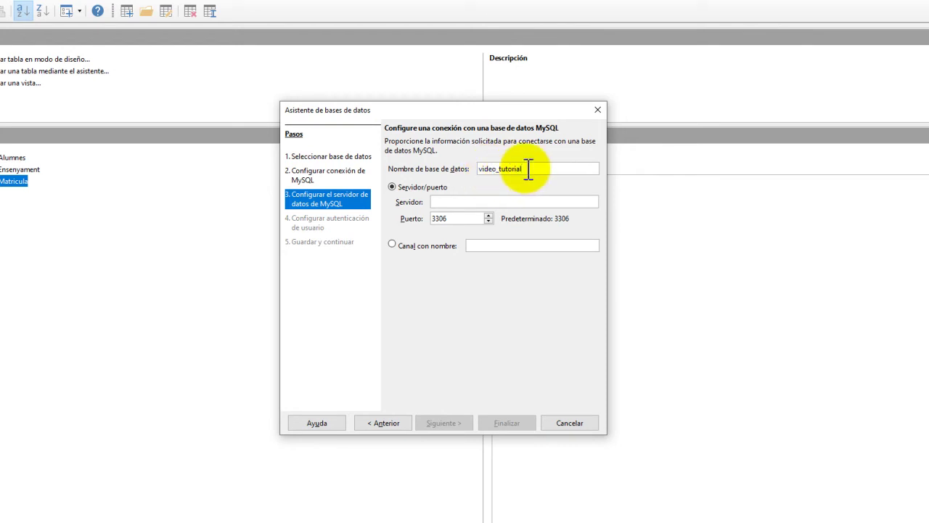
pyautogui.click(450, 204)
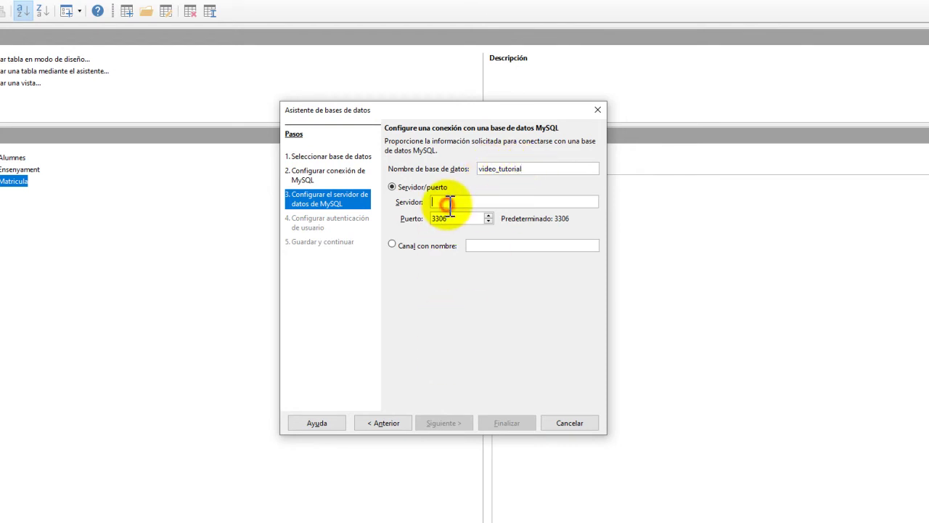
pyautogui.write('l')
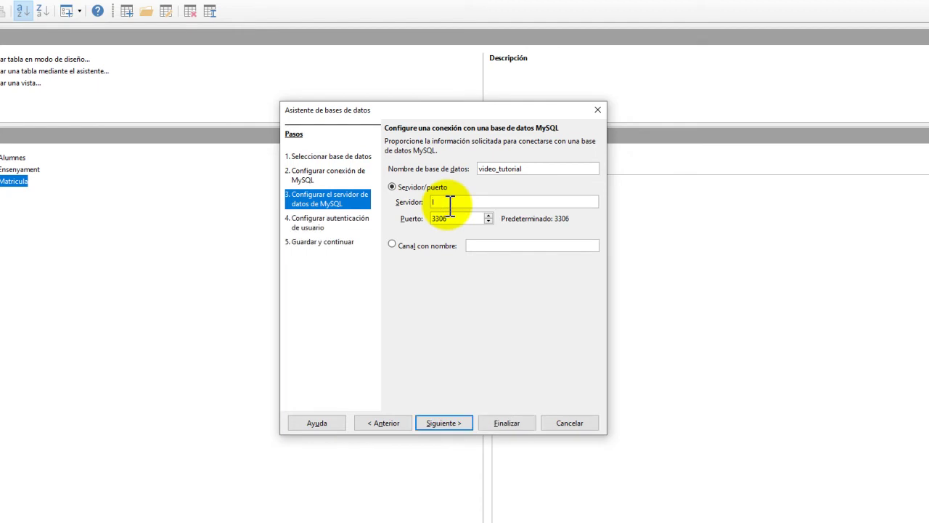
pyautogui.write('ocalhost')
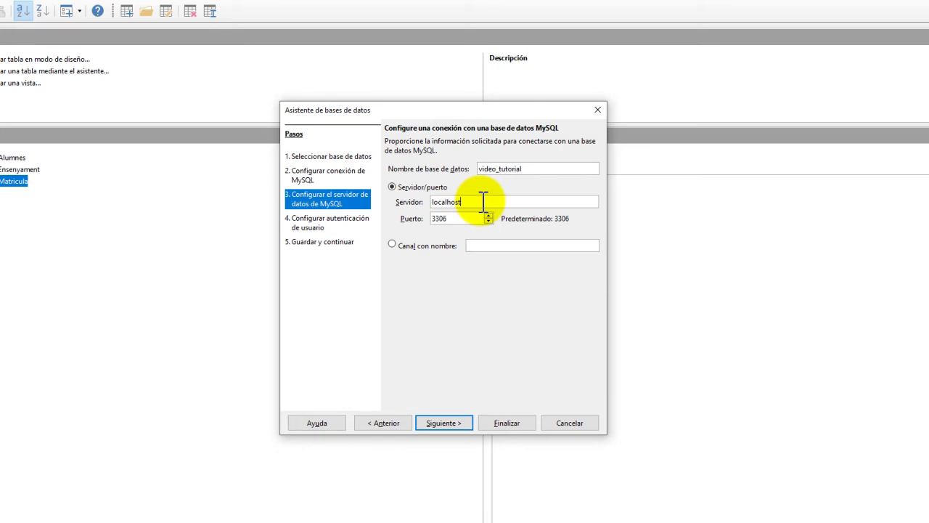
pyautogui.click(443, 423)
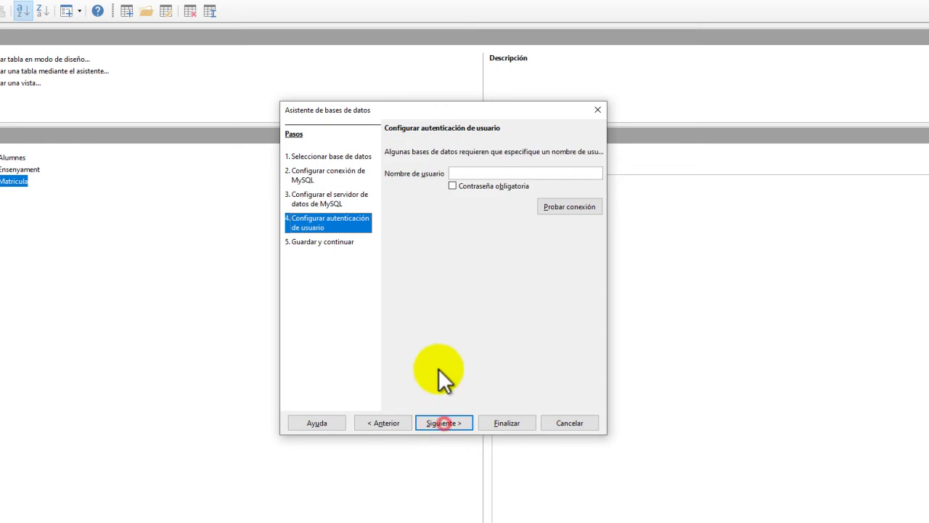
# Set the database user name to root, test the connection and continue to the wizard's final page.
pyautogui.click(472, 172)
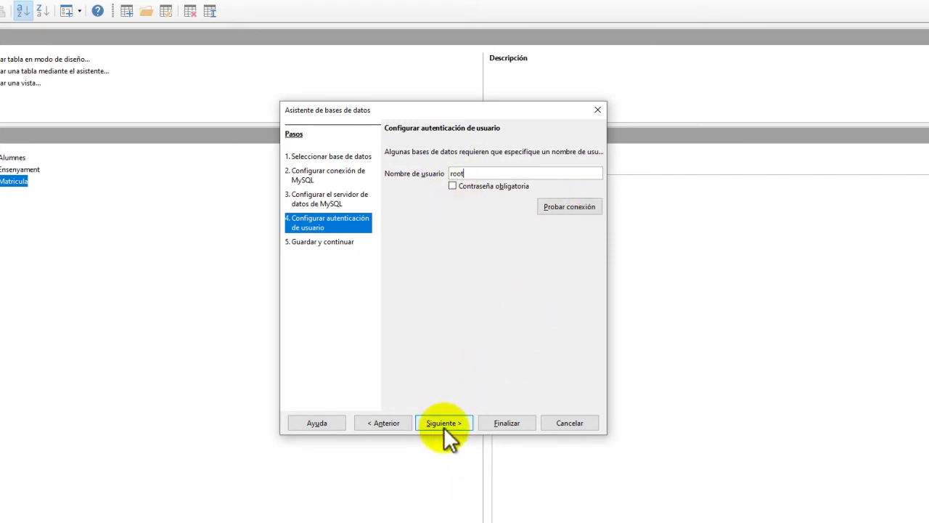
pyautogui.click(571, 209)
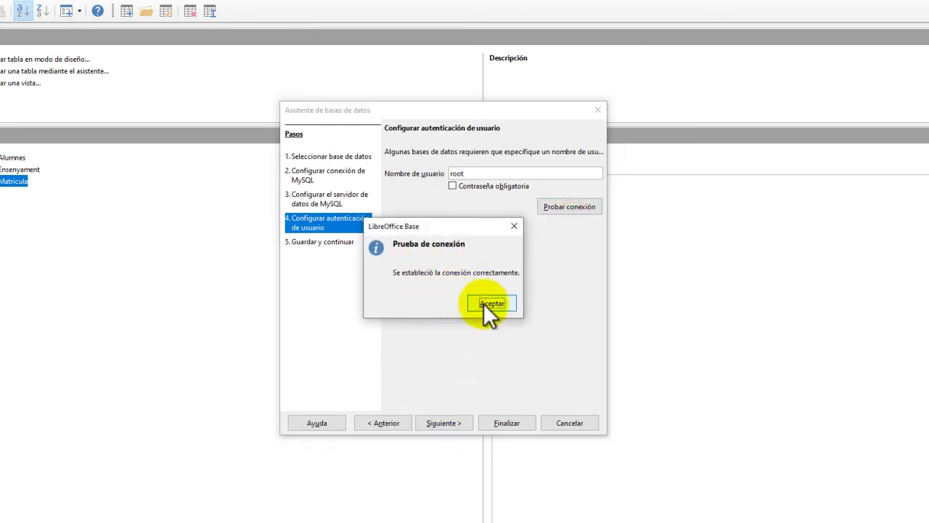
pyautogui.click(483, 304)
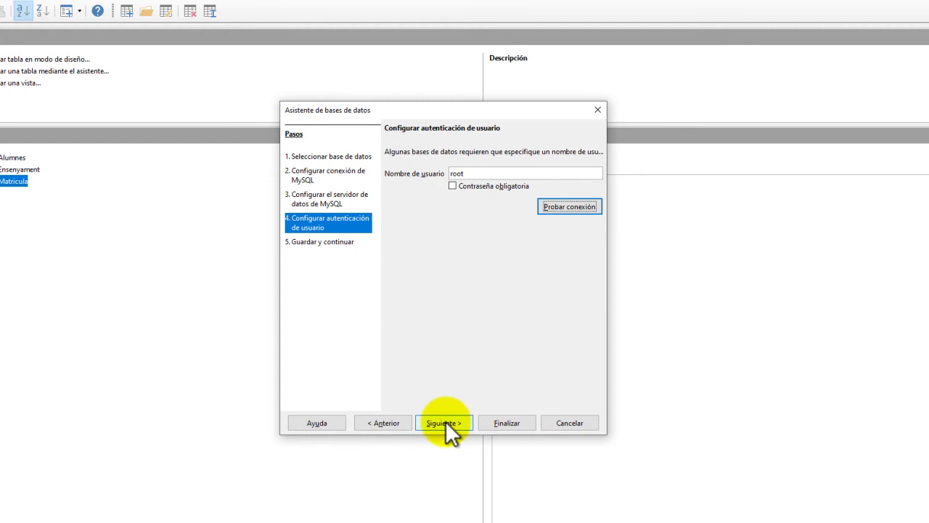
pyautogui.click(445, 420)
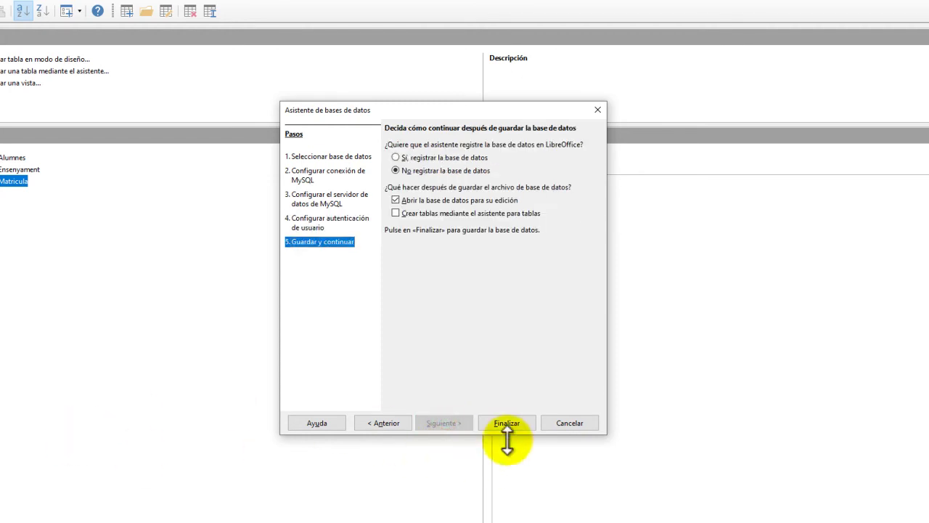
# Finish the wizard and save the database file as vid_tuto in the Documentos folder.
pyautogui.click(507, 424)
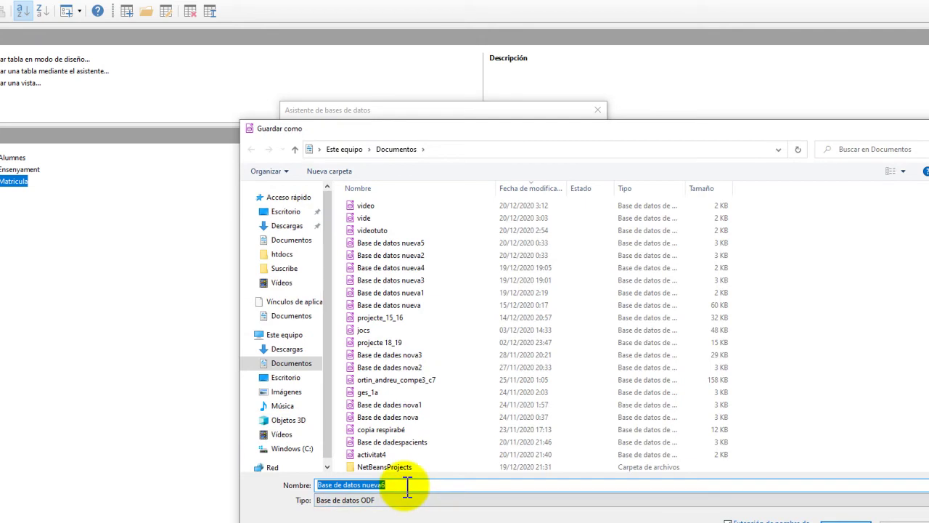
pyautogui.write('vide')
pyautogui.press('BackSpace')
pyautogui.write('_tuto')
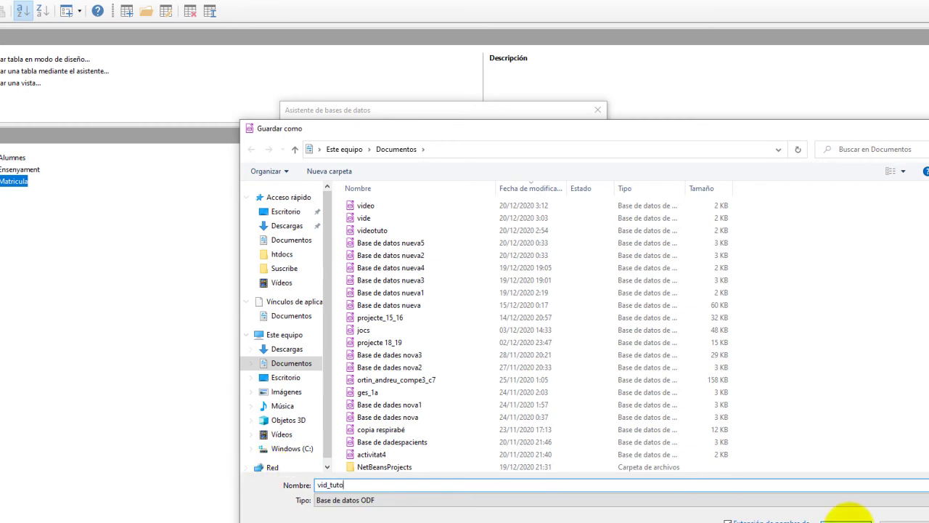
pyautogui.click(839, 517)
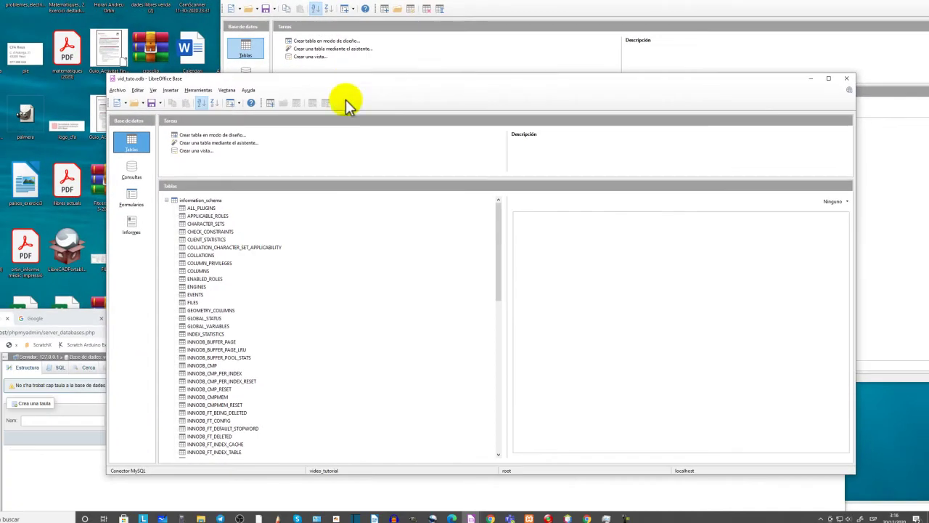
# Place the vid_tuto window beside the original database's table list, collapse information_schema and select the video_tutorial schema.
pyautogui.moveTo(349, 79); pyautogui.dragTo(621, 57)
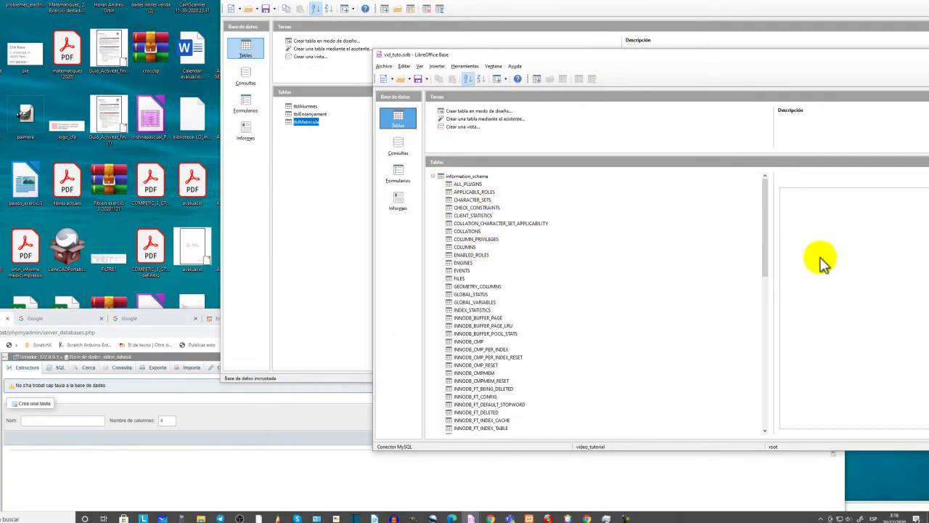
pyautogui.moveTo(766, 270)
pyautogui.mouseDown()
pyautogui.moveTo(767, 440)
pyautogui.moveTo(768, 268)
pyautogui.mouseUp()
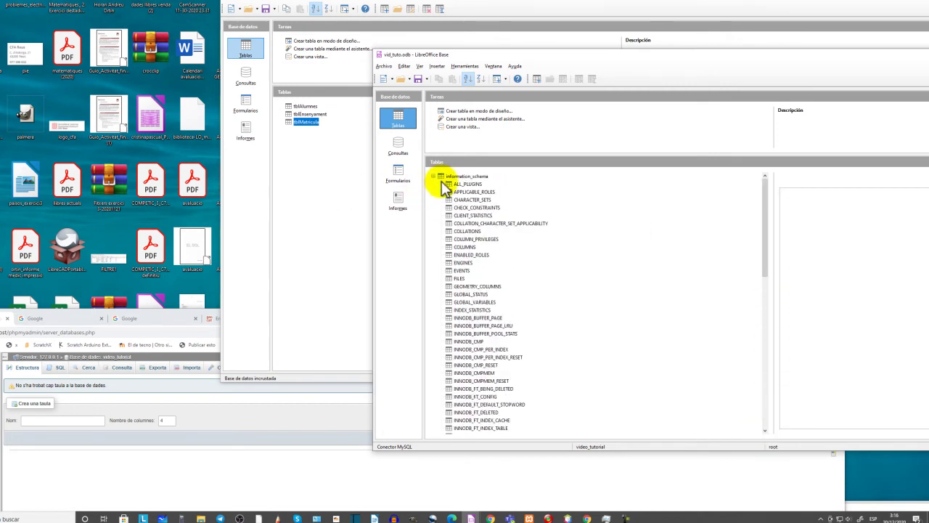
pyautogui.click(433, 176)
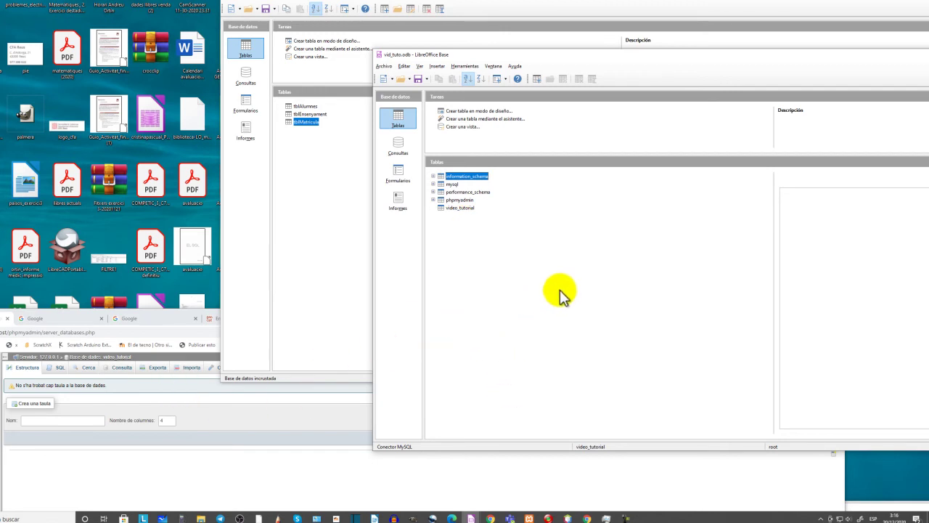
pyautogui.click(458, 208)
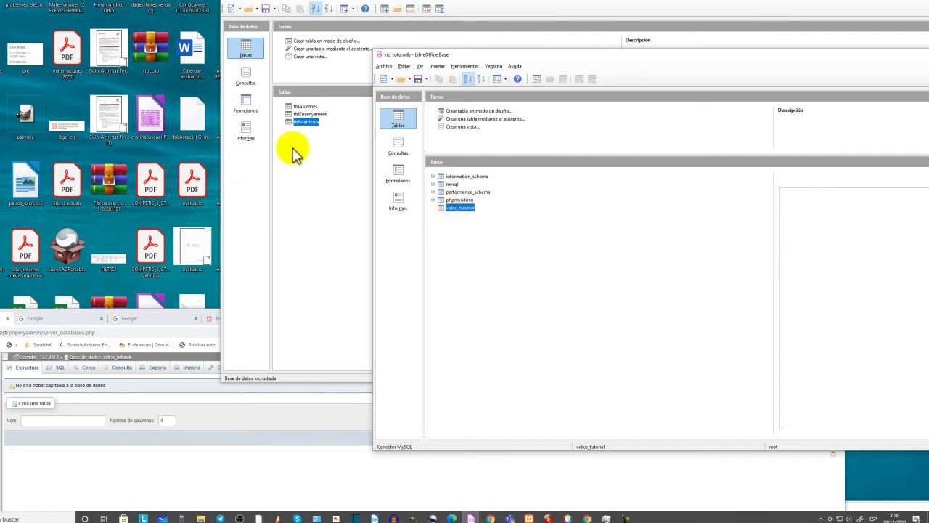
# Copy tblAlumnes with its definition and data and all columns into vid_tuto's video_tutorial schema, and expand the schema.
pyautogui.click(305, 108)
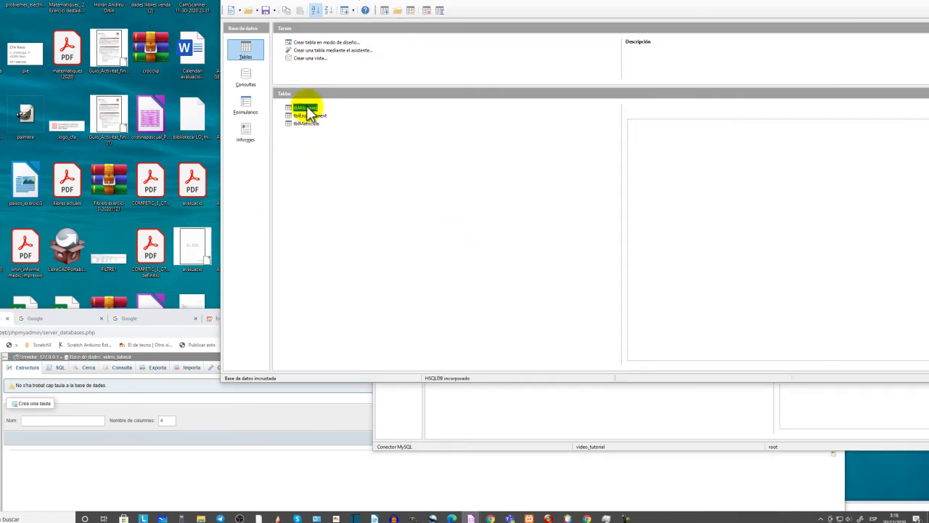
pyautogui.moveTo(417, 5); pyautogui.dragTo(773, 97)
pyautogui.moveTo(639, 220); pyautogui.dragTo(480, 227)
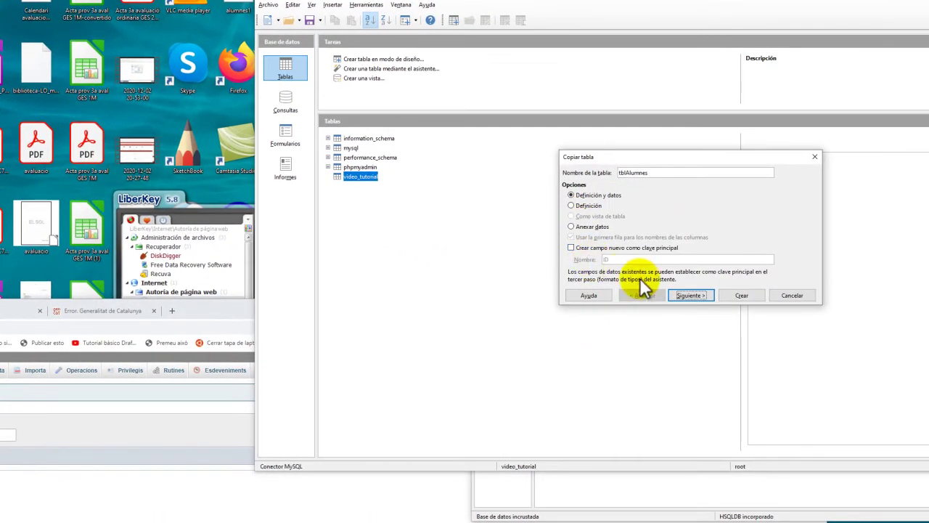
pyautogui.click(689, 295)
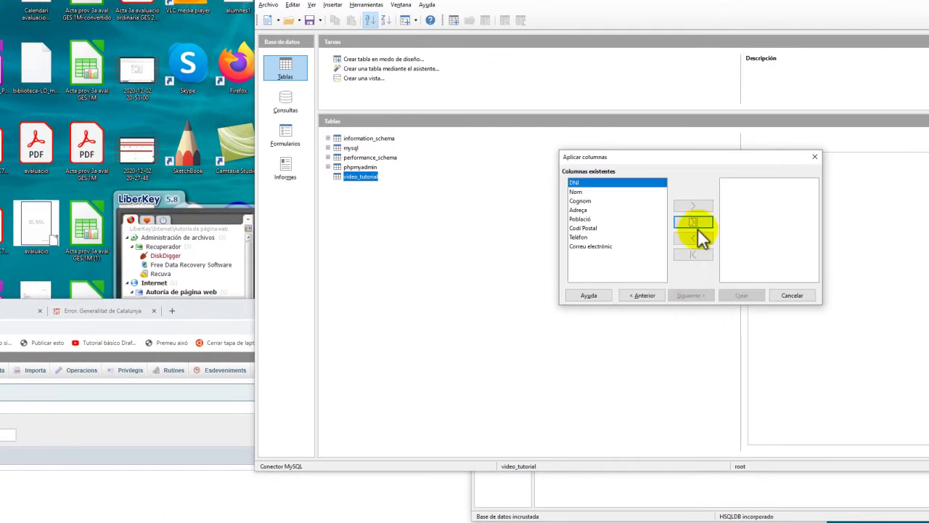
pyautogui.click(695, 221)
pyautogui.click(699, 295)
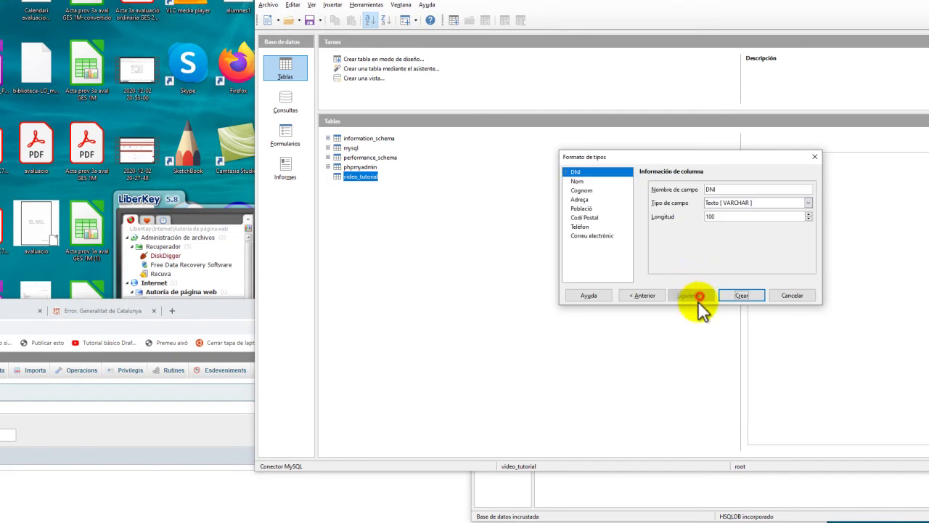
pyautogui.click(740, 295)
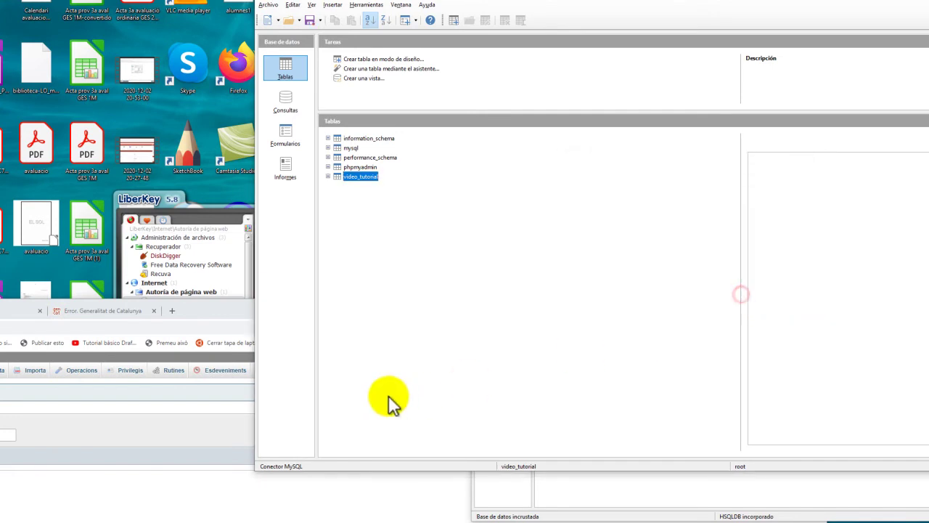
pyautogui.doubleClick(365, 177)
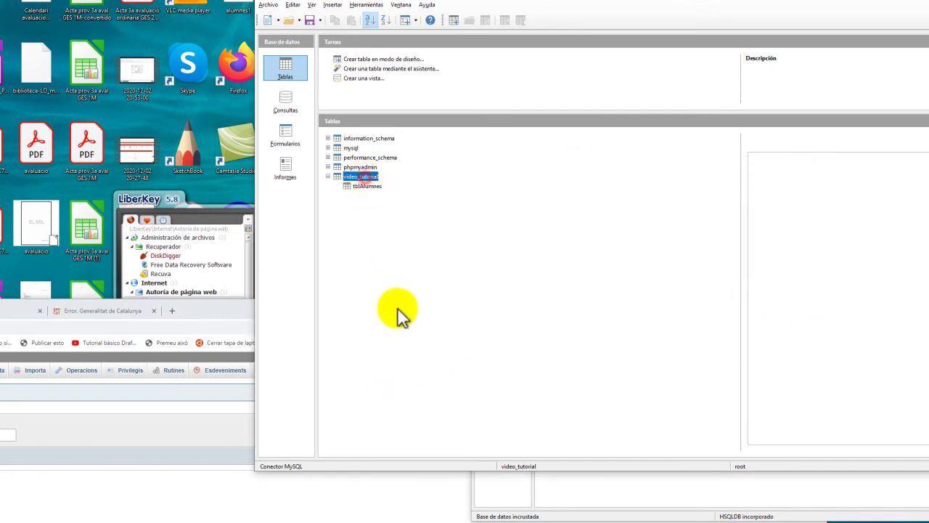
# Copy tblEnsenyament from the embedded database into vid_tuto's video_tutorial schema, with definition, data and all columns.
pyautogui.moveTo(454, 0); pyautogui.dragTo(492, 256)
pyautogui.click(581, 196)
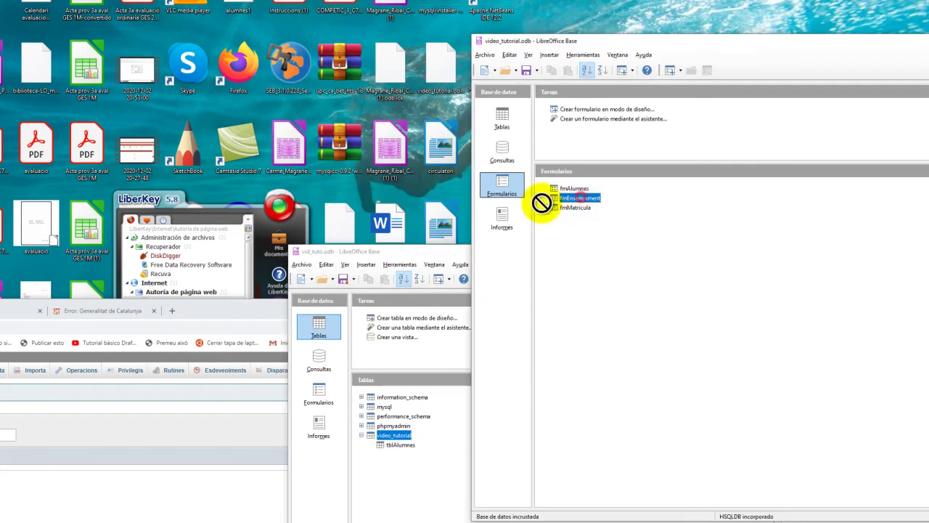
pyautogui.click(501, 117)
pyautogui.moveTo(573, 196); pyautogui.dragTo(456, 498)
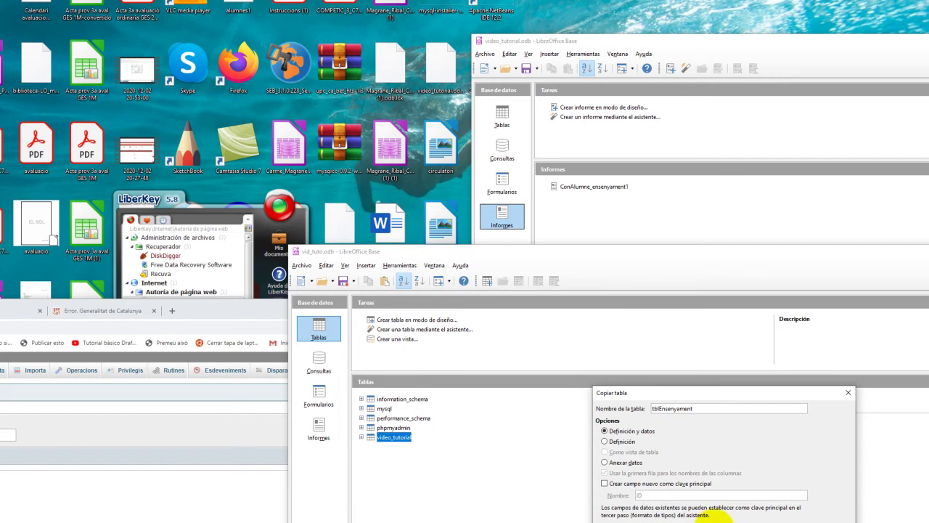
pyautogui.click(716, 519)
pyautogui.click(726, 458)
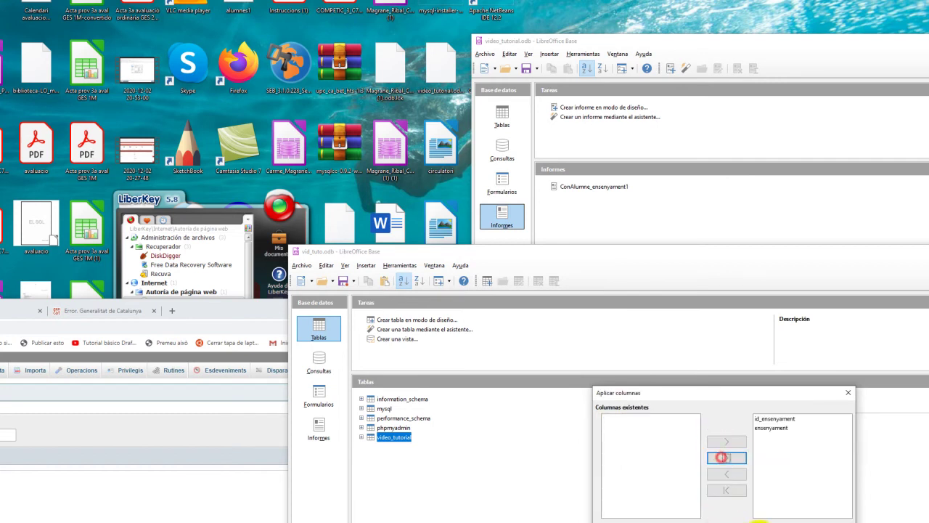
pyautogui.click(722, 518)
pyautogui.click(775, 520)
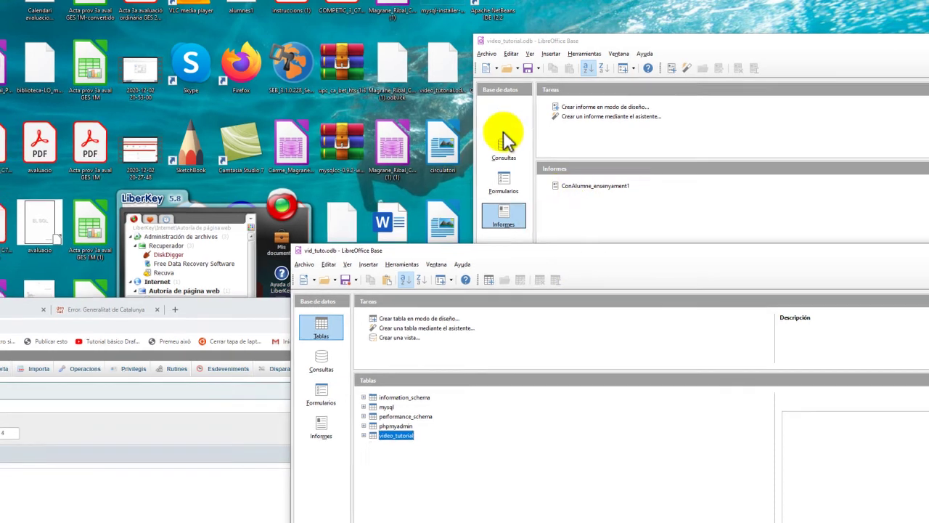
# Copy tblMatricula from the embedded database into the MySQL video_tutorial schema, including definition, data and all columns.
pyautogui.click(502, 115)
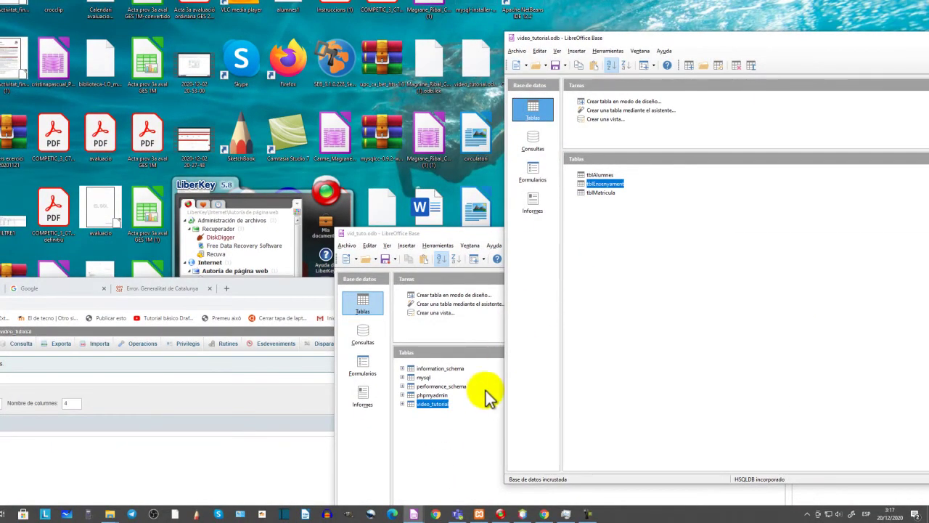
pyautogui.moveTo(599, 194); pyautogui.dragTo(450, 450)
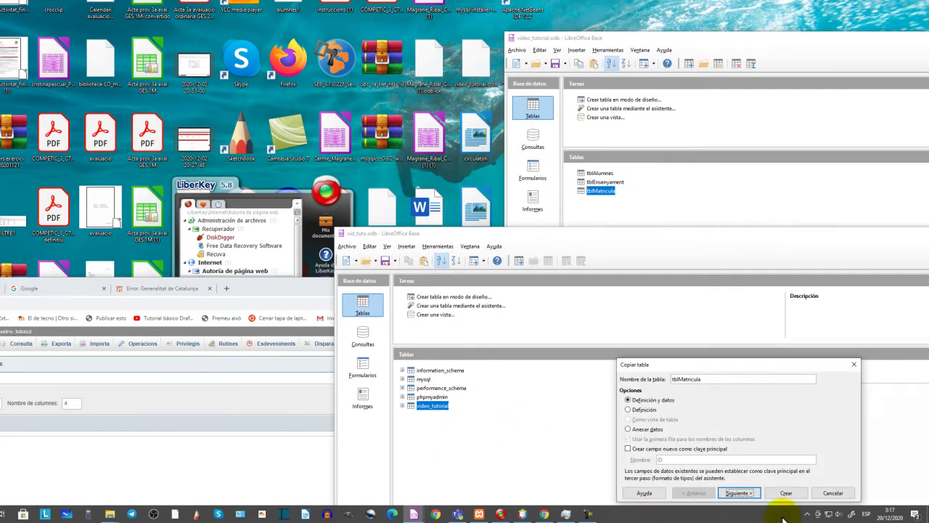
pyautogui.click(737, 493)
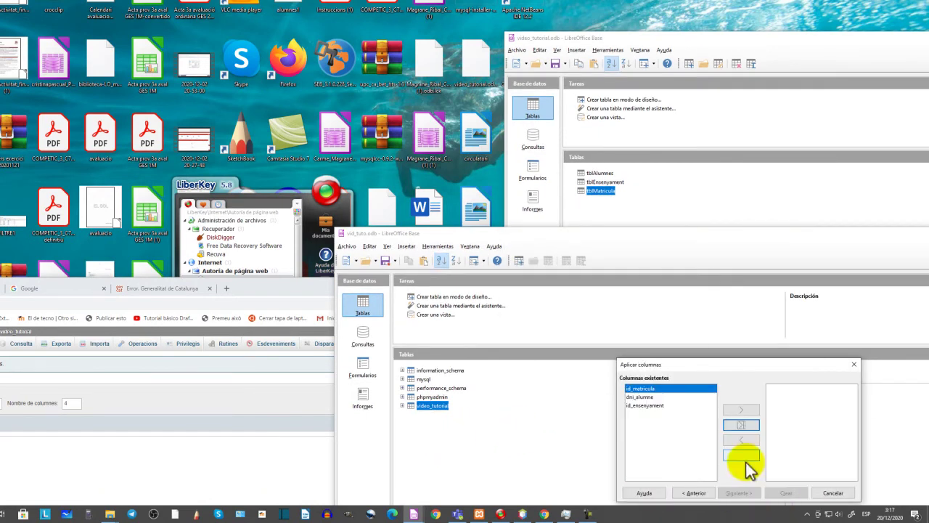
pyautogui.click(743, 425)
pyautogui.click(740, 493)
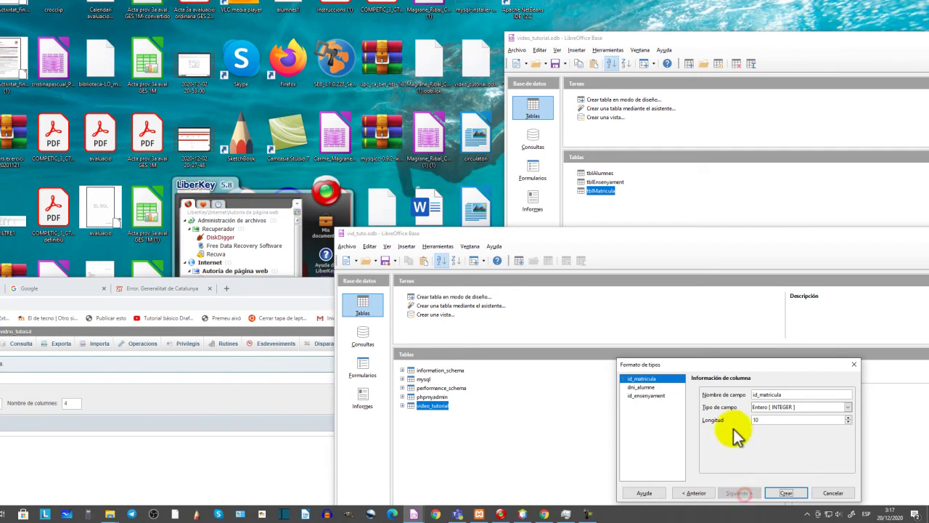
pyautogui.click(786, 493)
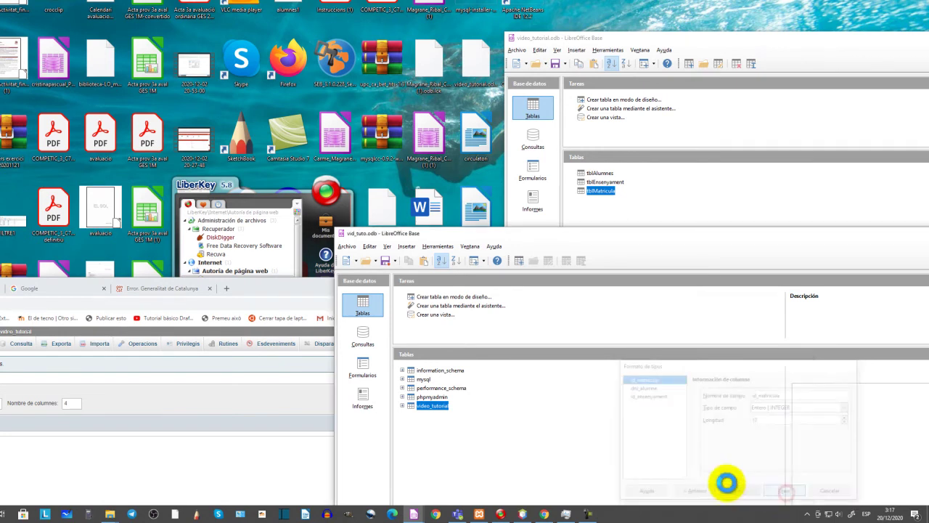
# Expand the video_tutorial schema in vid_tuto and view the records of the copied tblAlumnes table.
pyautogui.moveTo(608, 238); pyautogui.dragTo(444, 81)
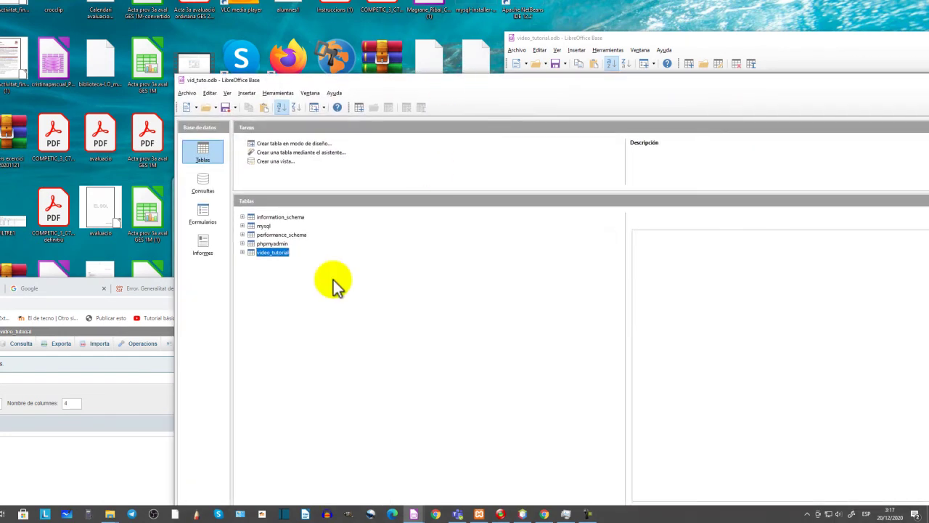
pyautogui.doubleClick(282, 254)
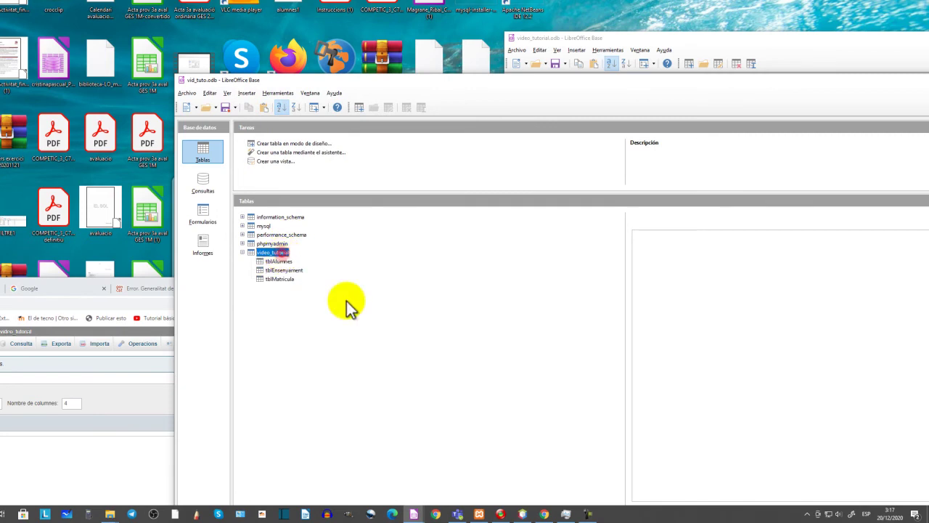
pyautogui.doubleClick(283, 262)
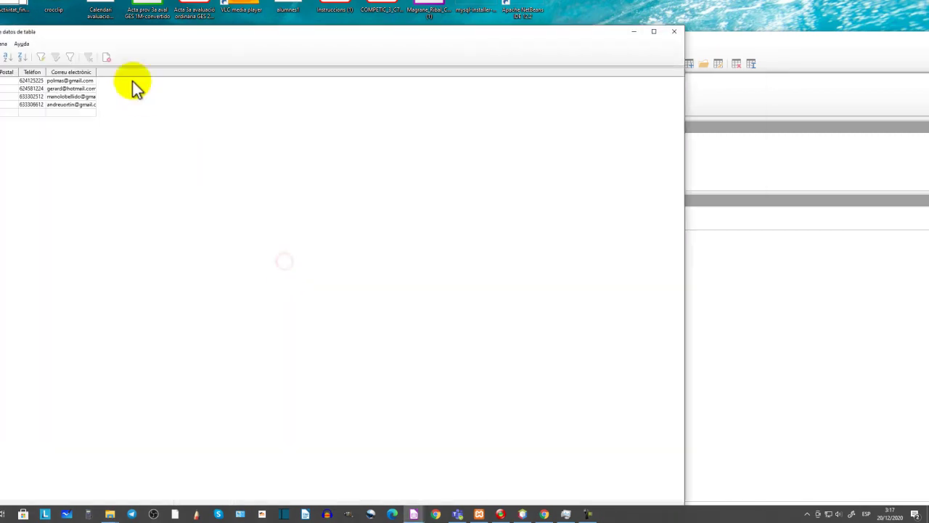
pyautogui.click(633, 37)
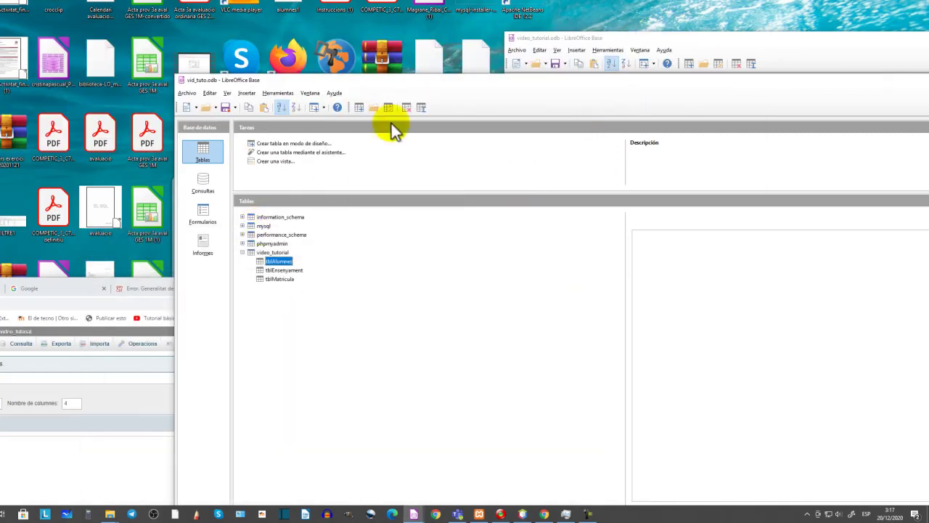
# Move the vid_tuto window aside, switch to phpMyAdmin in the browser and open the video_tutorial database's table list.
pyautogui.moveTo(400, 82); pyautogui.dragTo(598, 0)
pyautogui.moveTo(362, 289); pyautogui.dragTo(544, 88)
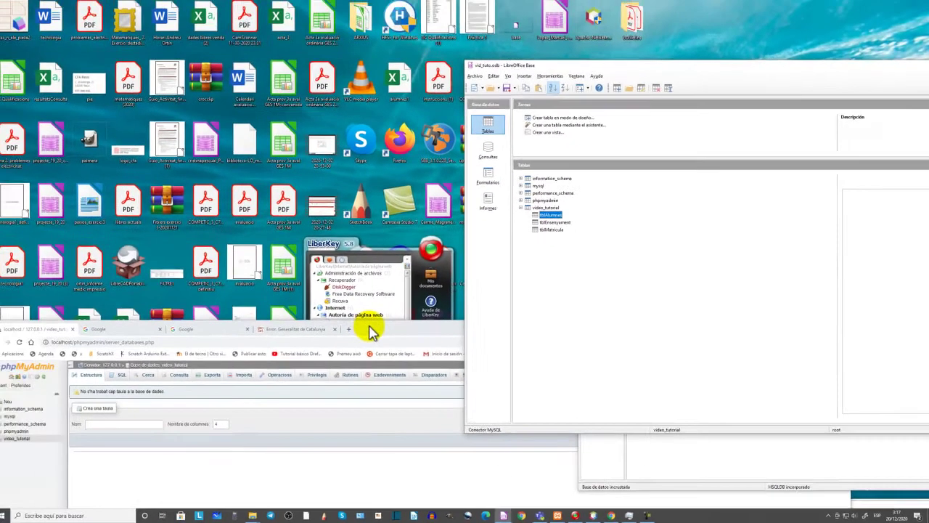
pyautogui.moveTo(612, 165); pyautogui.dragTo(613, 159)
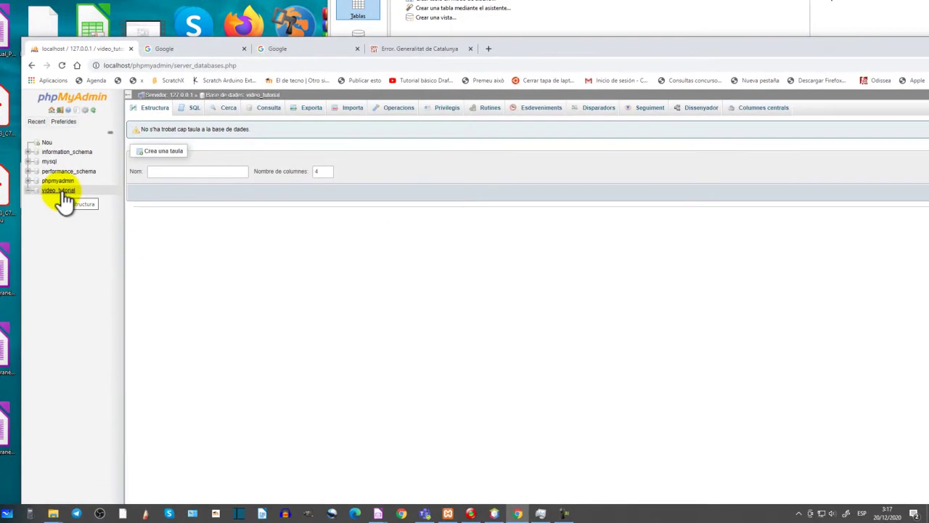
pyautogui.click(60, 191)
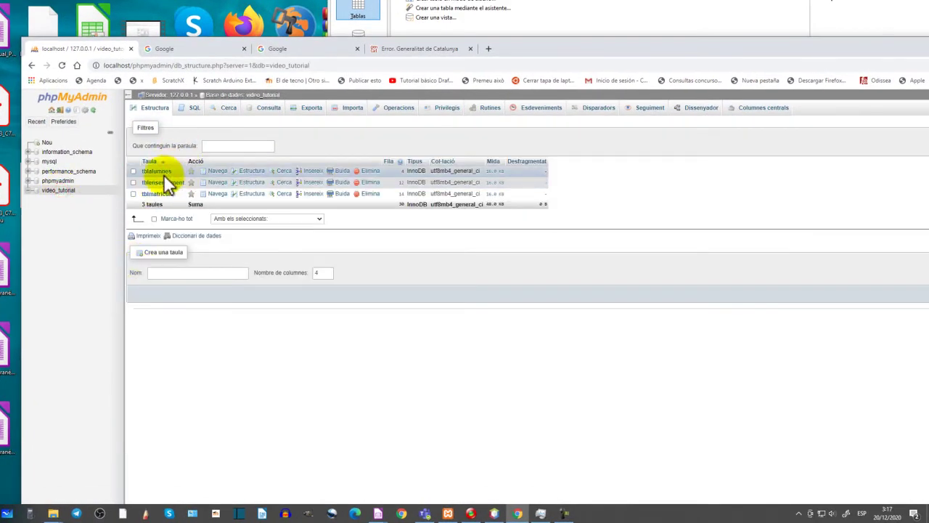
pyautogui.moveTo(518, 49); pyautogui.dragTo(423, 85)
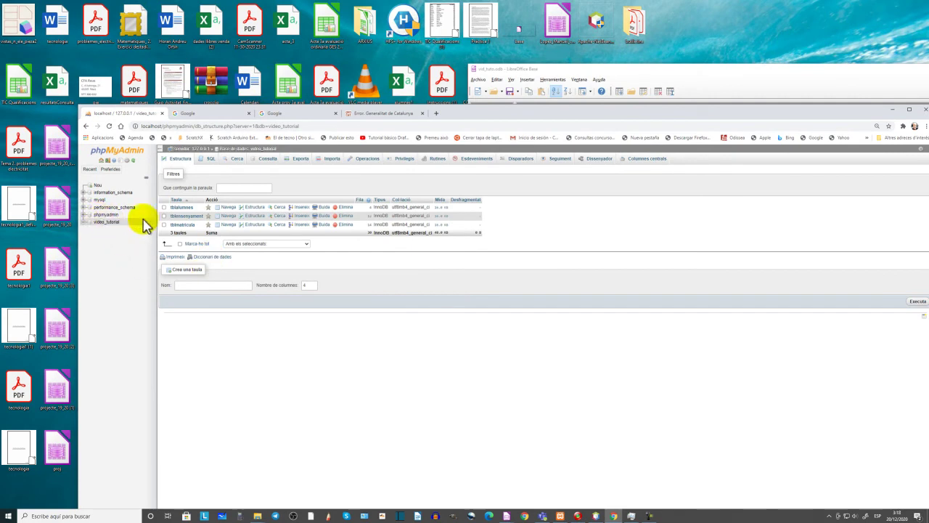
# Browse the records of the tblalumnes table and examine its column structure and primary key.
pyautogui.click(183, 208)
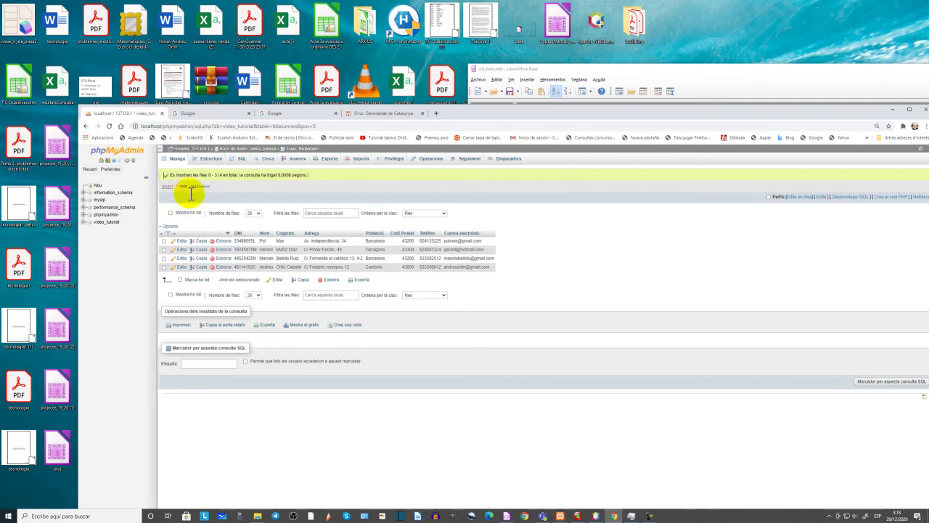
pyautogui.click(210, 159)
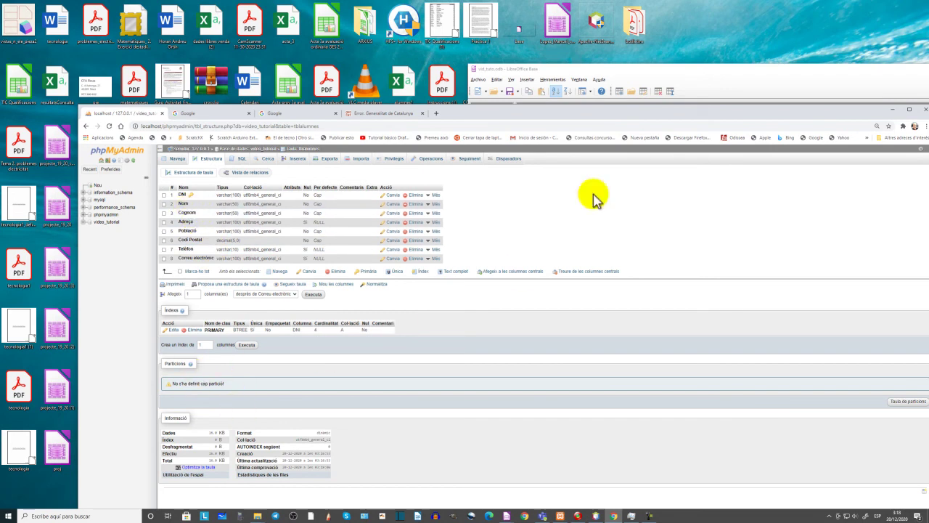
pyautogui.moveTo(558, 116); pyautogui.dragTo(560, 24)
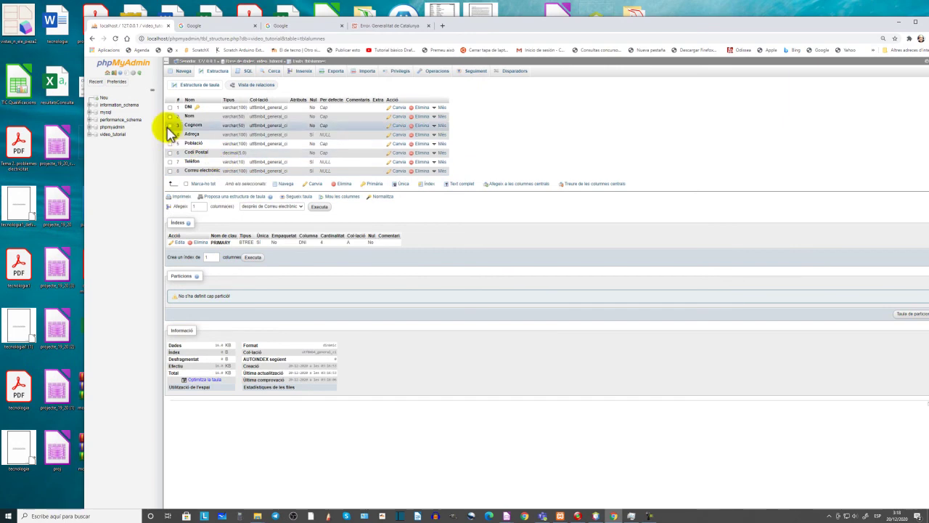
# Add an index on the ensenyament column in the structure of the tblensenyament table.
pyautogui.click(114, 135)
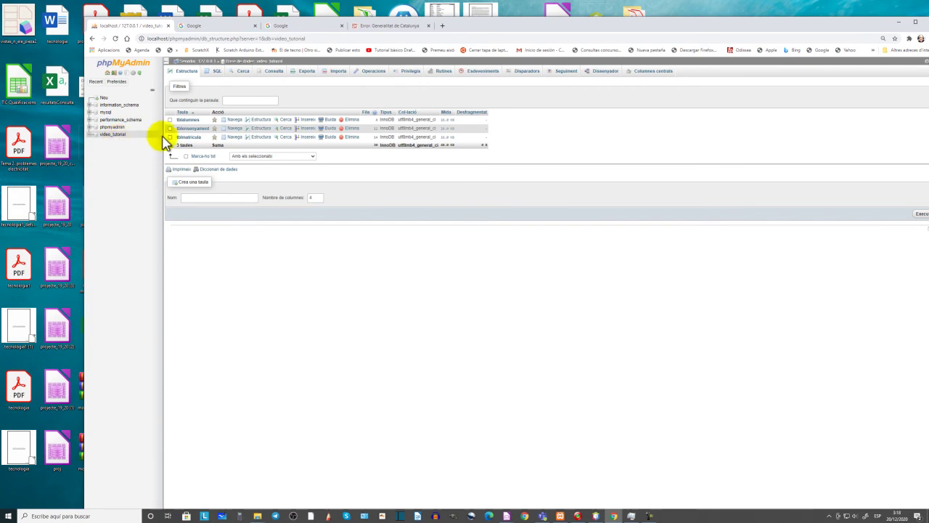
pyautogui.click(191, 129)
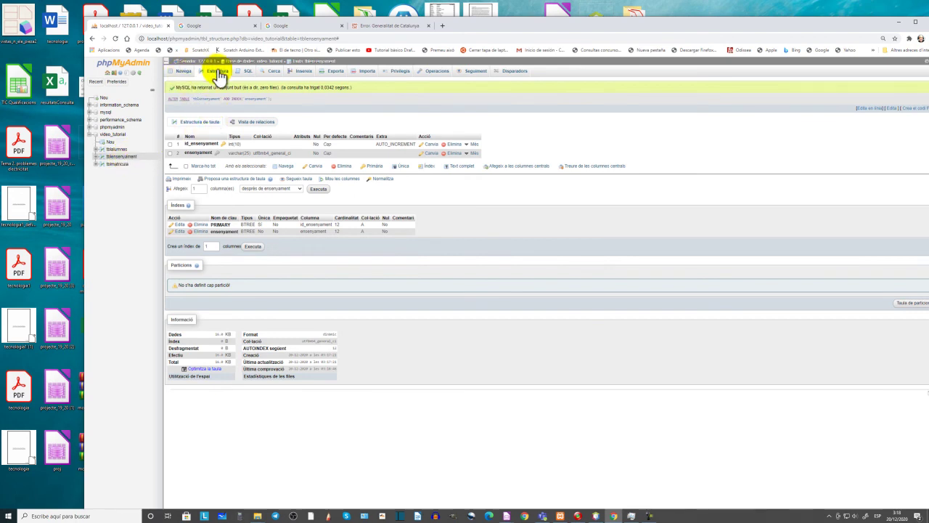
# Open the structure of the tblmatricula table and add an index on its dni_alumne column.
pyautogui.click(114, 135)
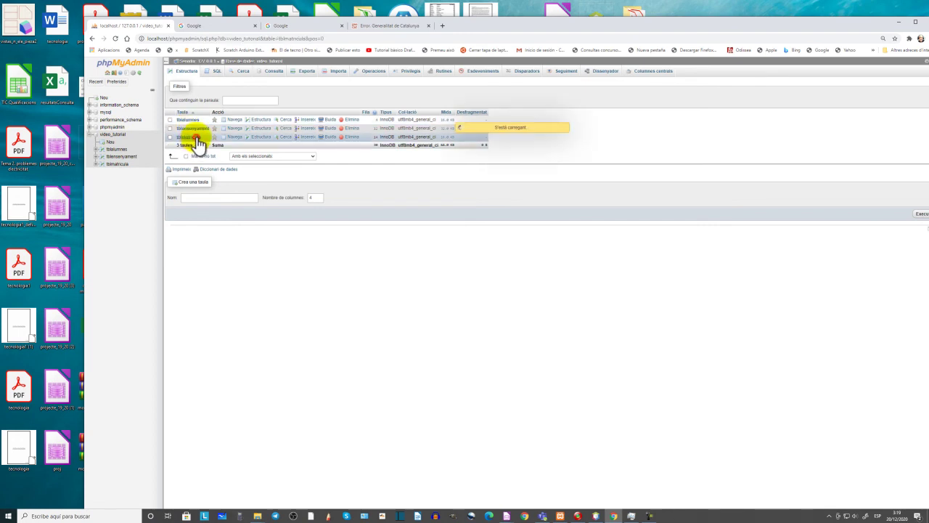
pyautogui.click(195, 137)
pyautogui.click(215, 76)
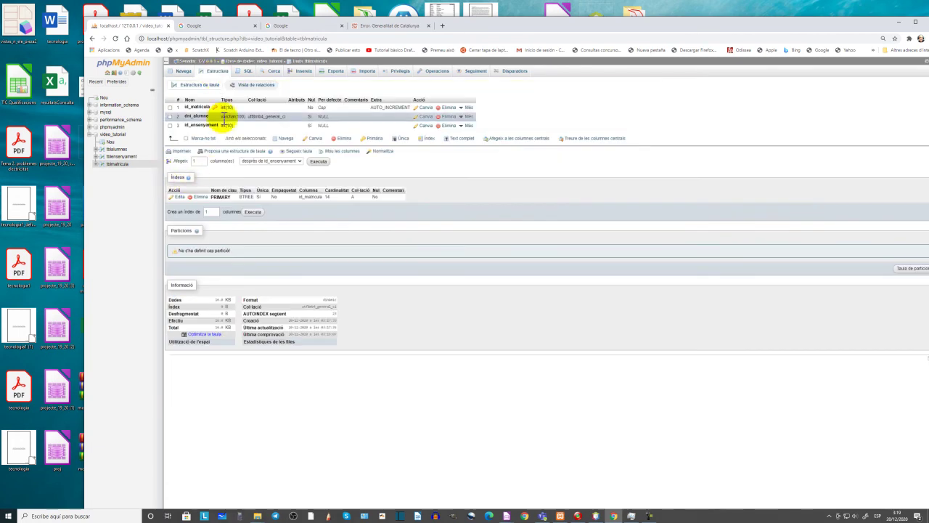
pyautogui.click(465, 117)
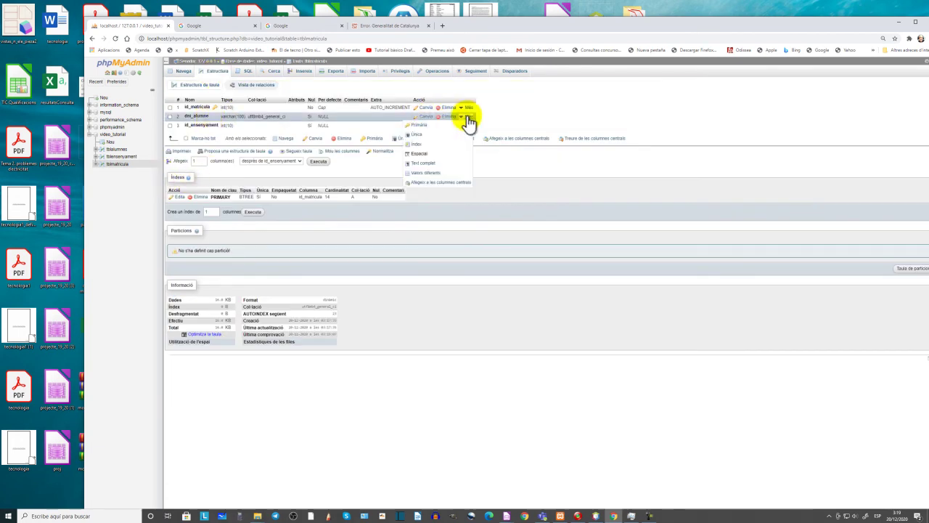
pyautogui.click(416, 143)
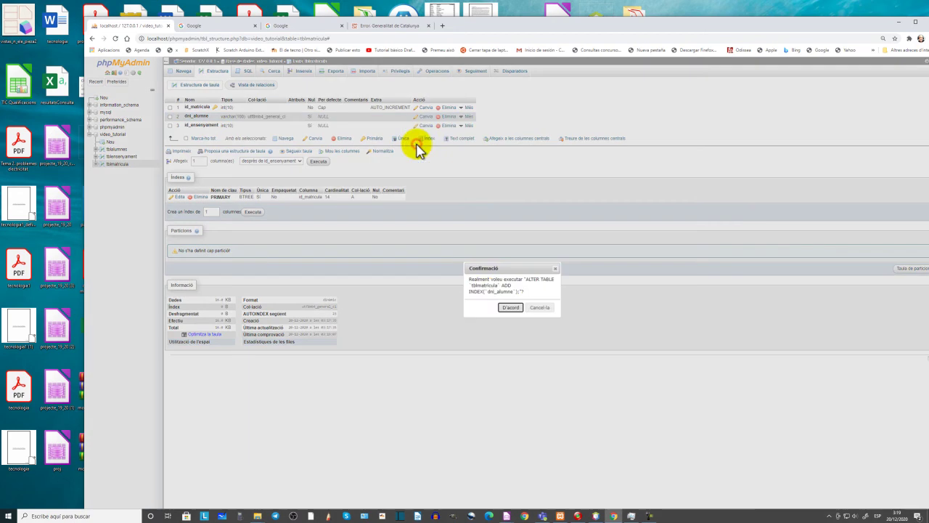
pyautogui.click(510, 308)
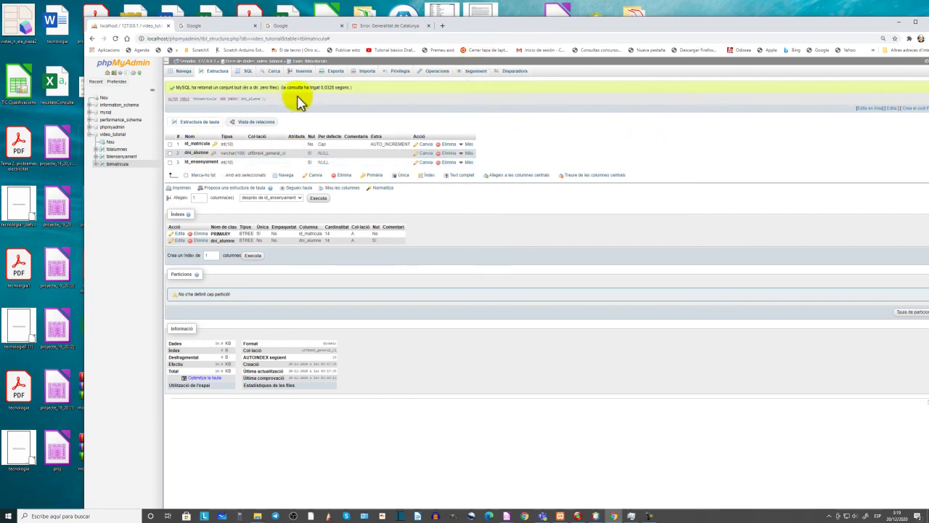
# Open the Designer view of the video_tutorial database and spread the tblalumnes, tblensenyament and tblmatricula tables apart.
pyautogui.click(114, 136)
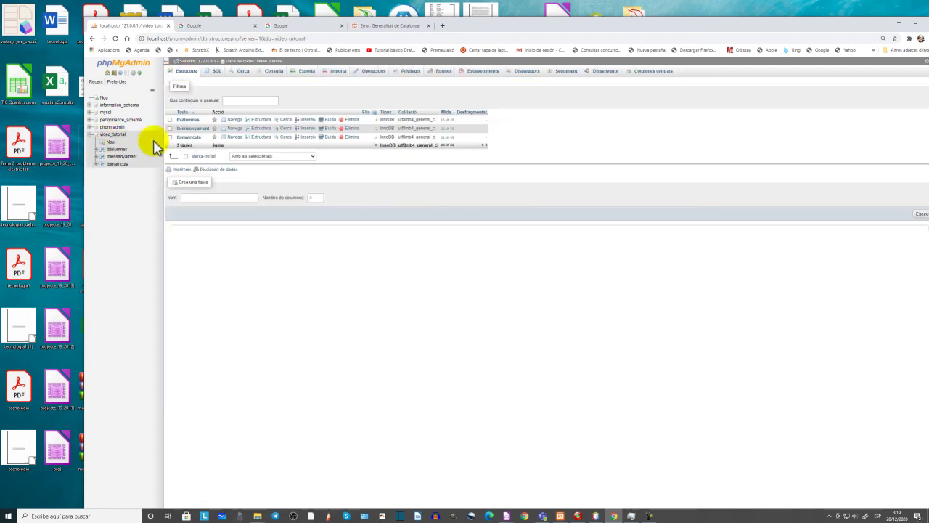
pyautogui.click(606, 74)
pyautogui.moveTo(225, 188); pyautogui.dragTo(469, 185)
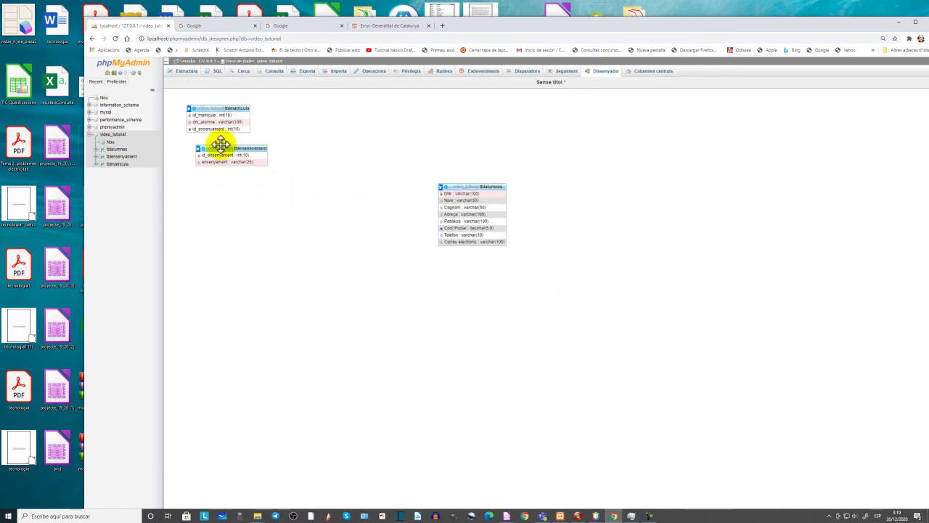
pyautogui.moveTo(224, 148); pyautogui.dragTo(212, 253)
pyautogui.moveTo(230, 108); pyautogui.dragTo(375, 170)
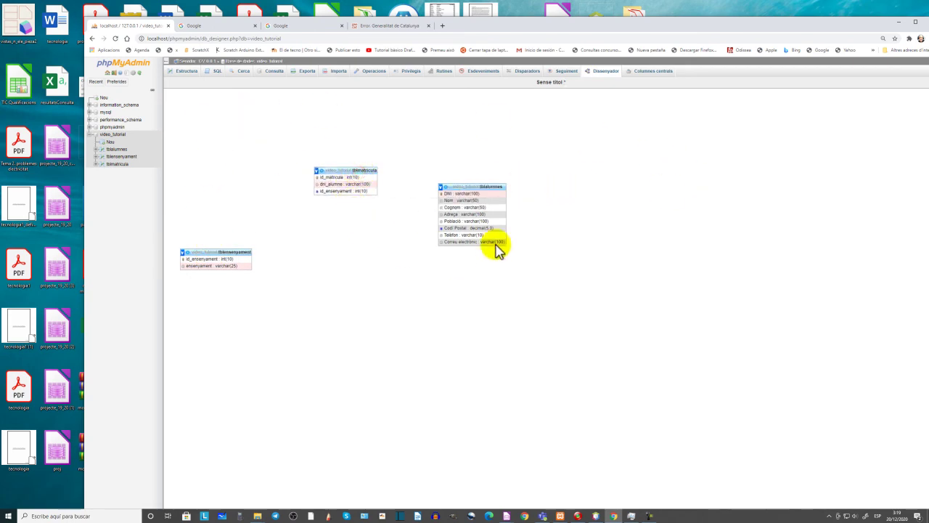
# Create a foreign key relation from DNI in tblalumnes to dni_alumne in tblmatricula, with CASCADE on delete and on update.
pyautogui.moveTo(863, 30); pyautogui.dragTo(751, 23)
pyautogui.moveTo(821, 166)
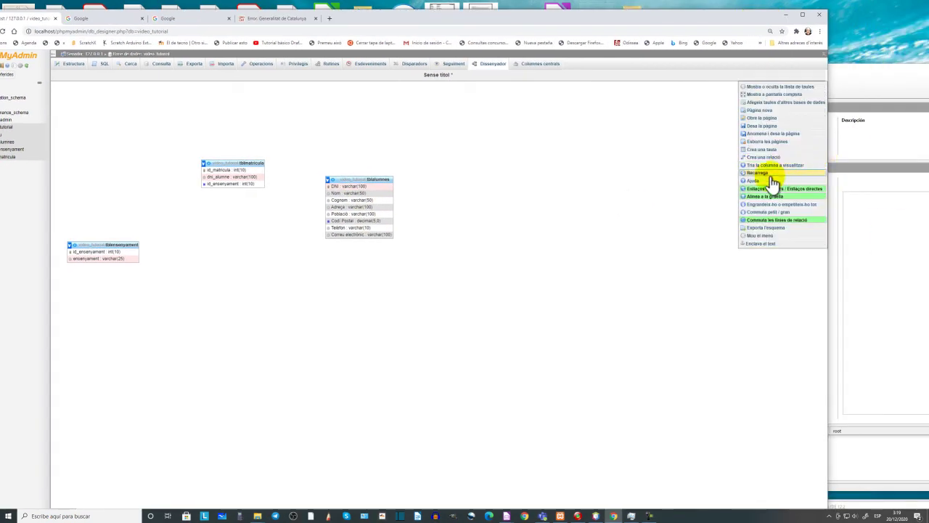
pyautogui.click(762, 157)
pyautogui.click(336, 186)
pyautogui.click(253, 178)
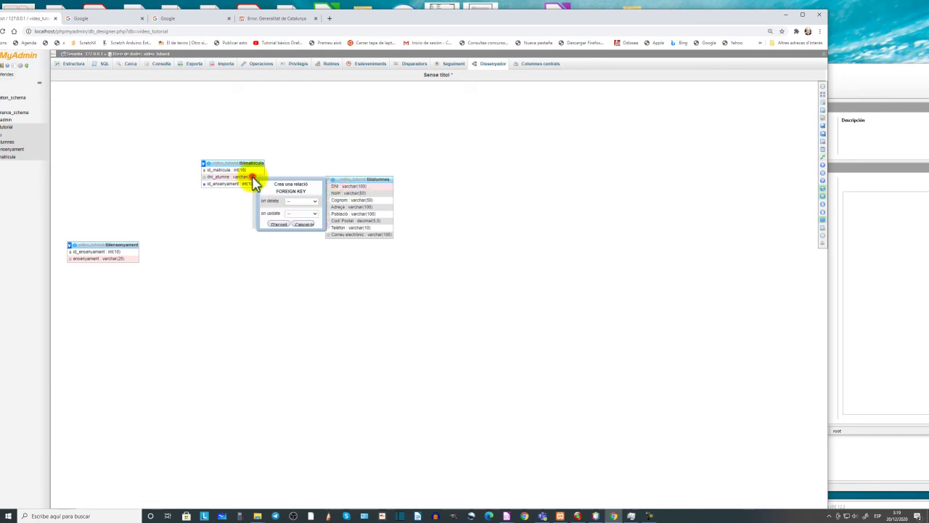
pyautogui.click(308, 213)
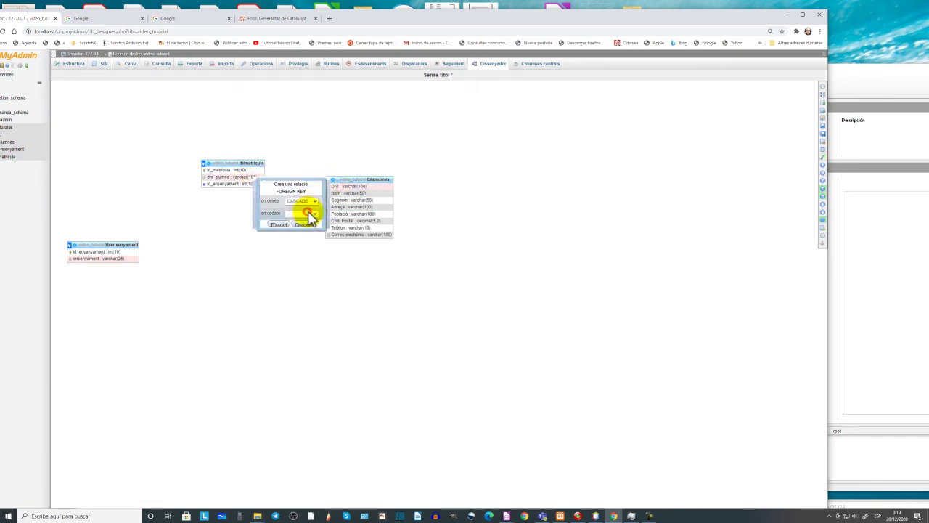
pyautogui.click(305, 222)
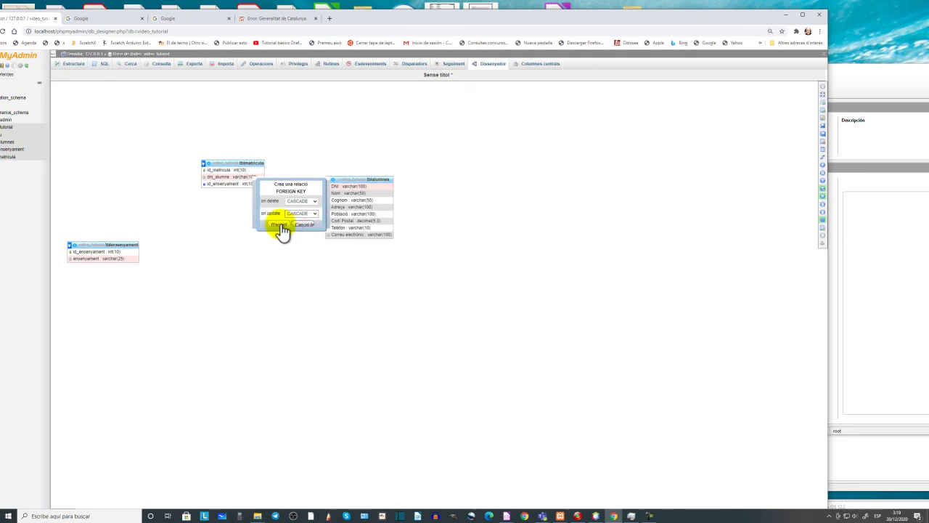
pyautogui.click(281, 226)
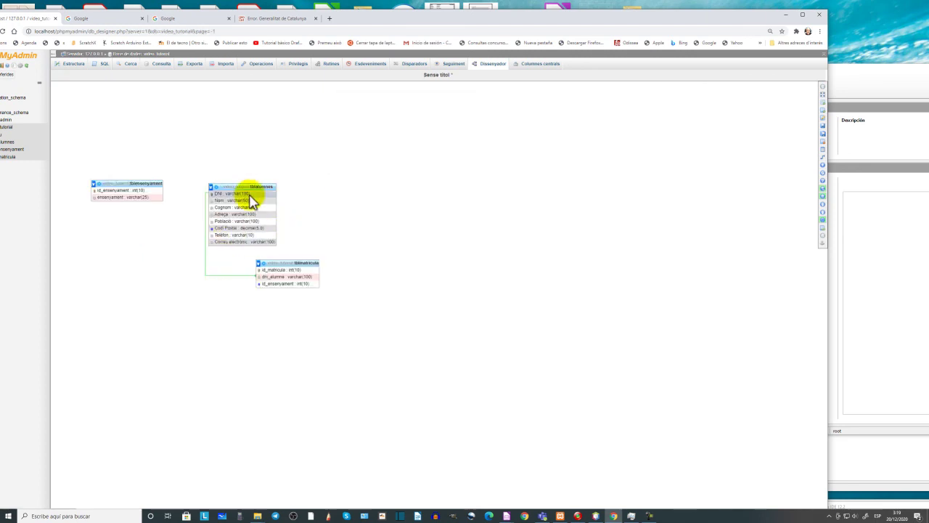
# Rearrange the diagram with tblalumnes below and left of tblmatricula and tblensenyament on its other side.
pyautogui.moveTo(249, 186); pyautogui.dragTo(182, 309)
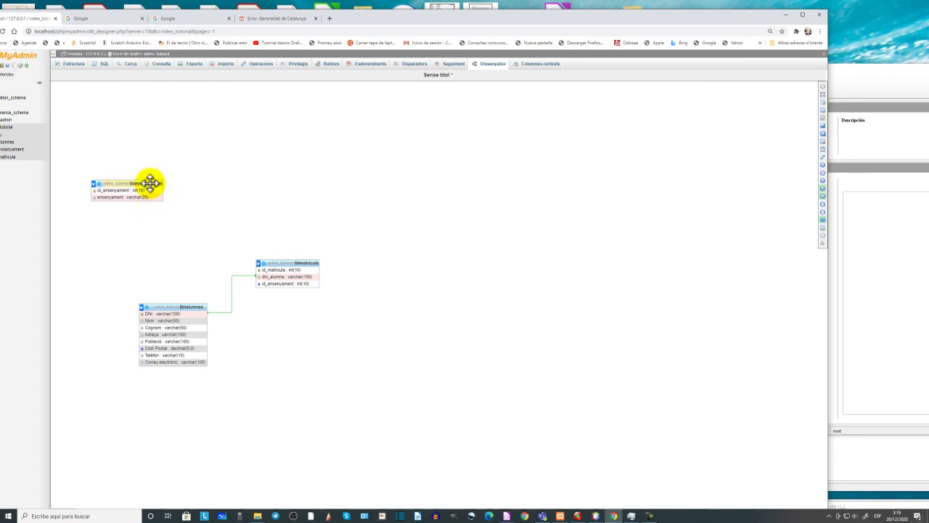
pyautogui.moveTo(148, 184); pyautogui.dragTo(357, 214)
pyautogui.moveTo(403, 257); pyautogui.dragTo(413, 326)
pyautogui.moveTo(824, 200)
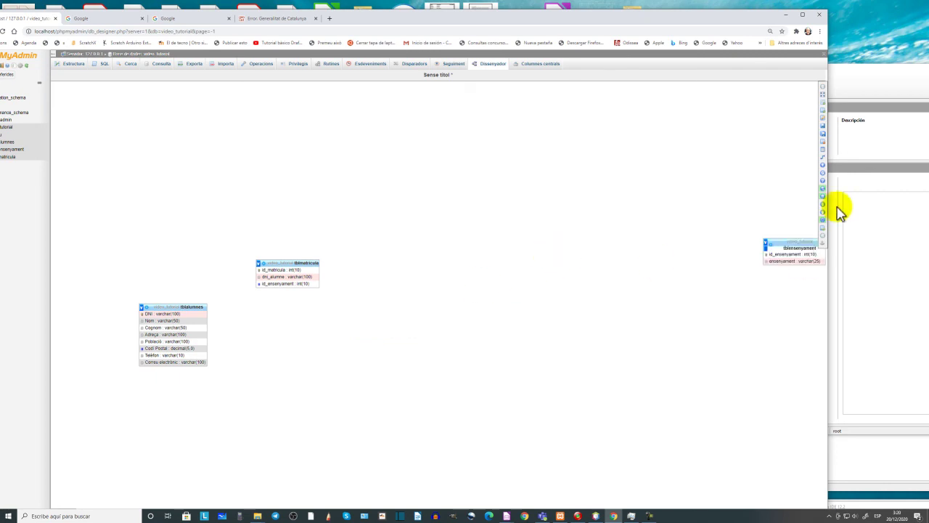
pyautogui.moveTo(824, 199); pyautogui.dragTo(440, 297)
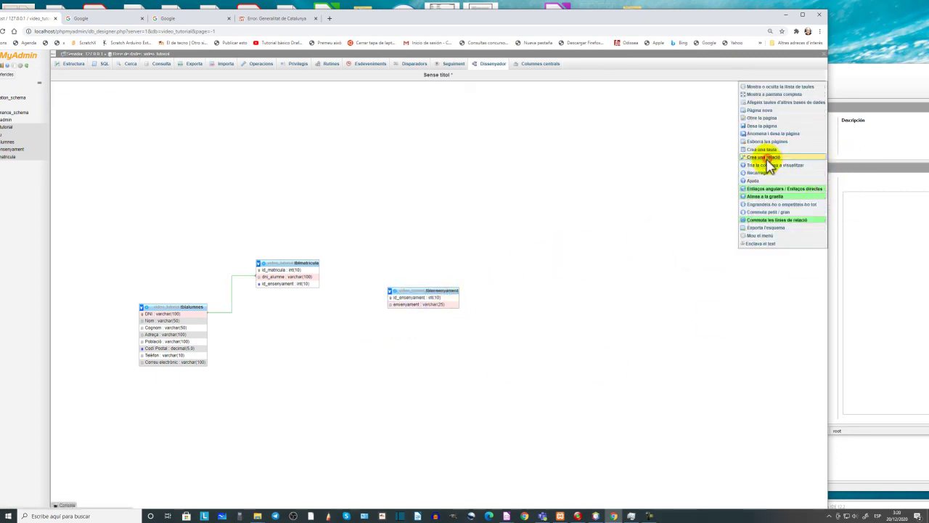
# Try to create a relation from id_ensenyament in tblensenyament to id_ensenyament in tblmatricula.
pyautogui.click(768, 158)
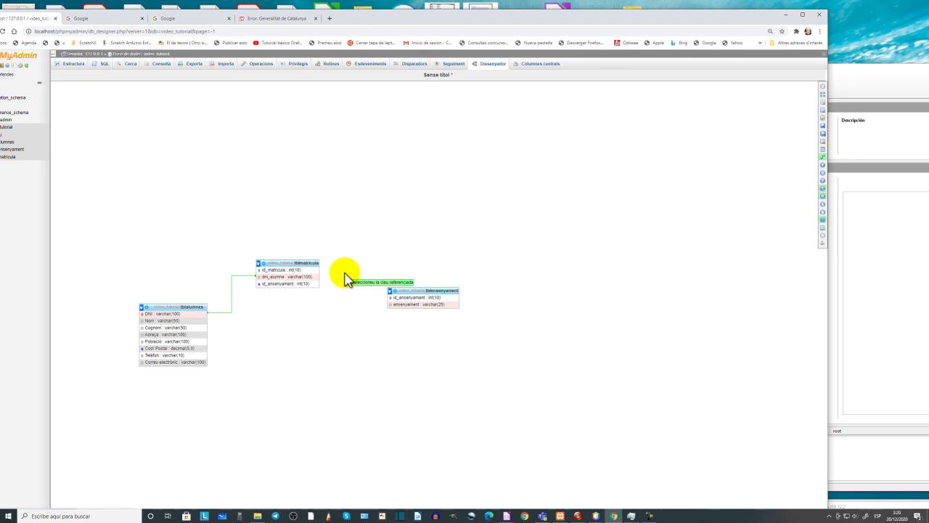
pyautogui.click(401, 298)
pyautogui.click(307, 284)
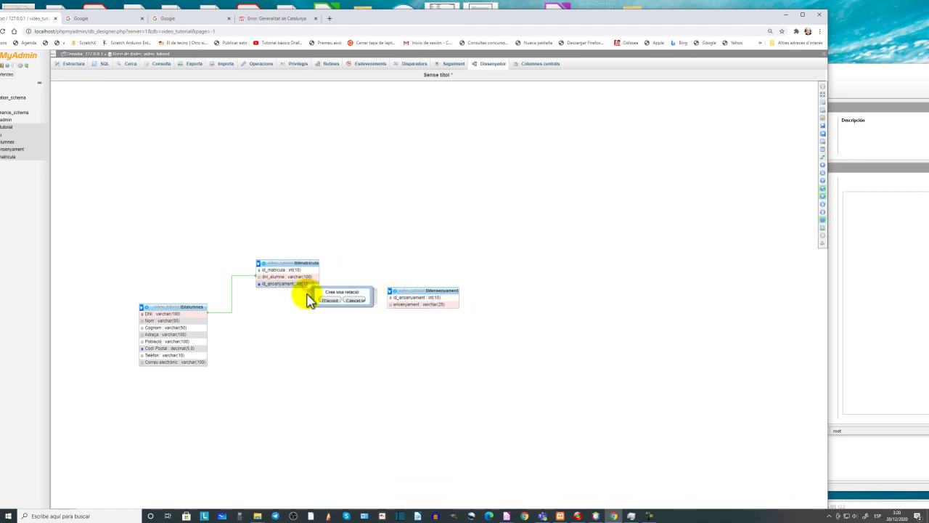
pyautogui.click(328, 300)
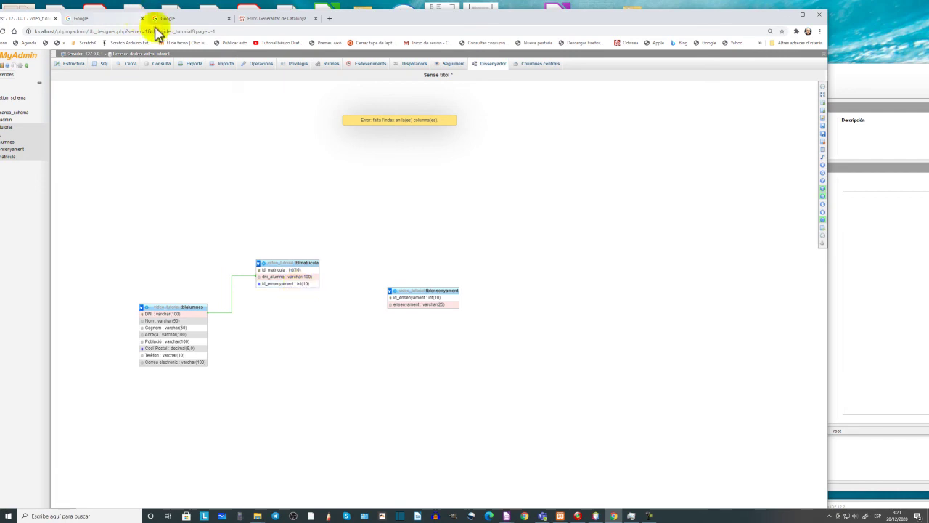
# Open the structure of the tblmatricula table and add an index on its id_ensenyament column.
pyautogui.moveTo(373, 20); pyautogui.dragTo(455, 21)
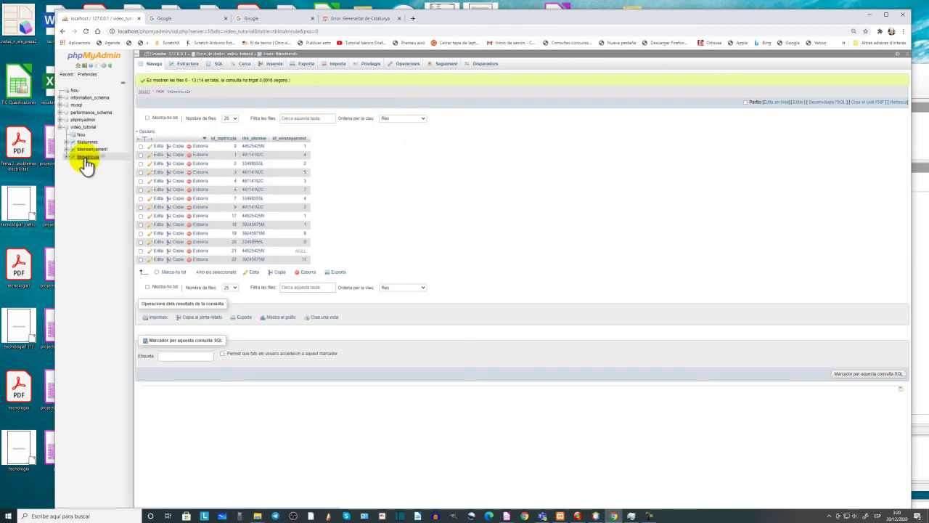
pyautogui.click(187, 65)
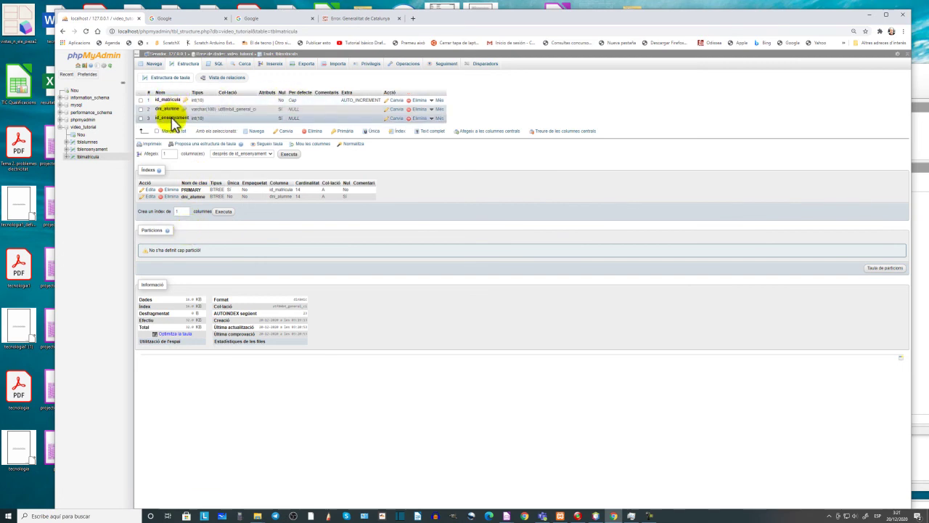
pyautogui.click(438, 118)
pyautogui.click(395, 147)
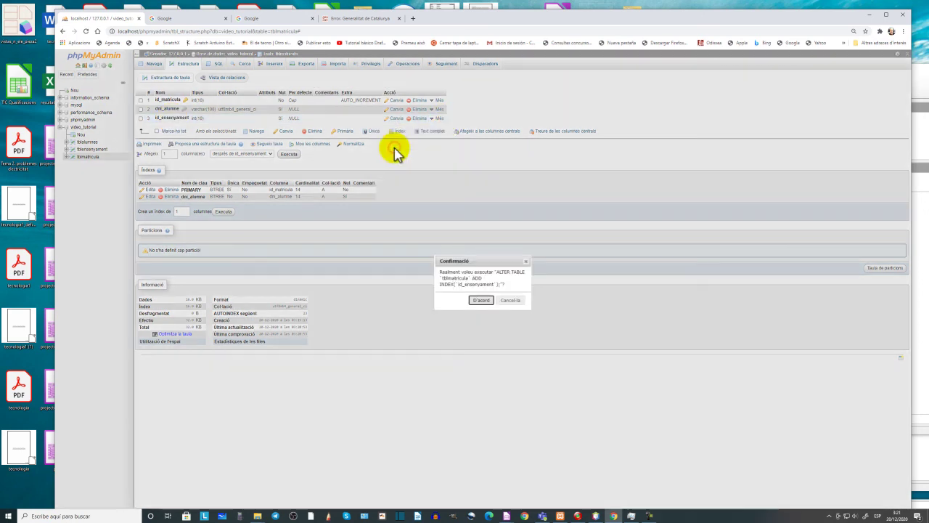
pyautogui.click(482, 302)
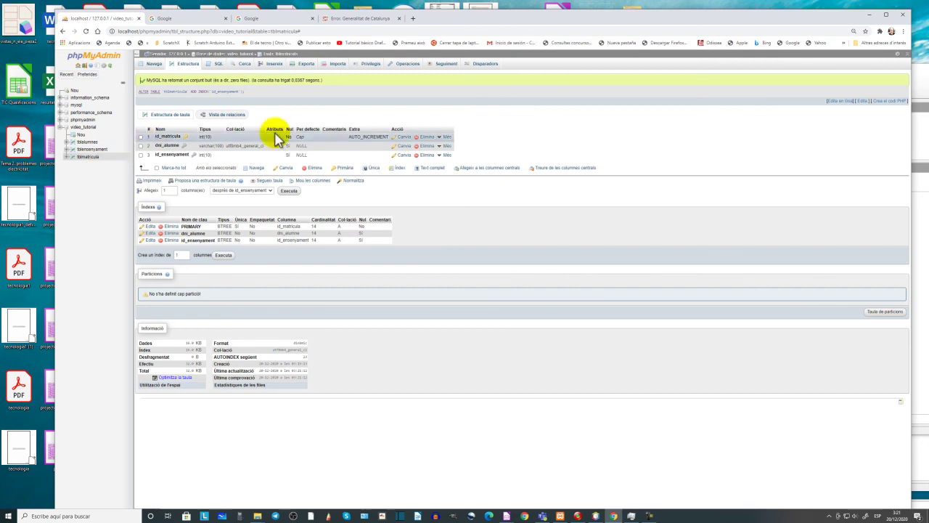
# Reopen the Designer view of the video_tutorial database and move tblensenyament well to the right of tblmatricula.
pyautogui.moveTo(862, 18); pyautogui.dragTo(886, 92)
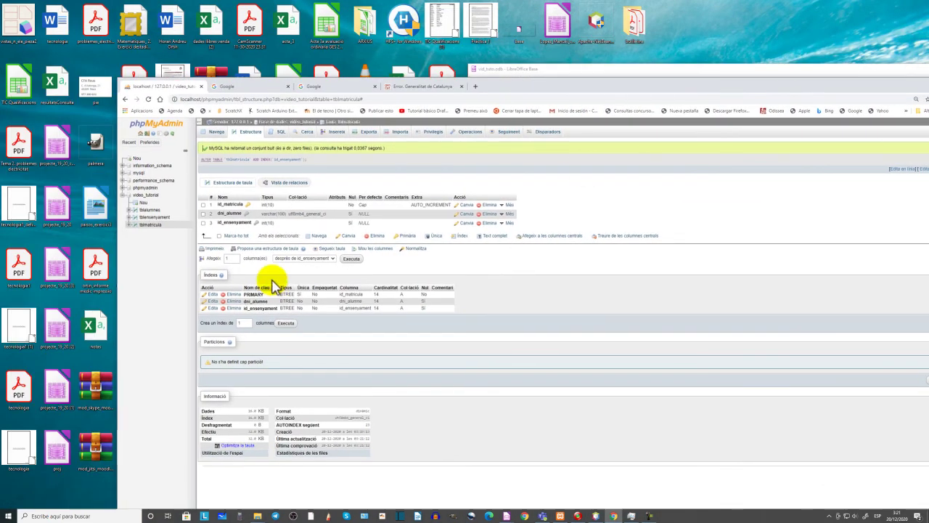
pyautogui.click(145, 196)
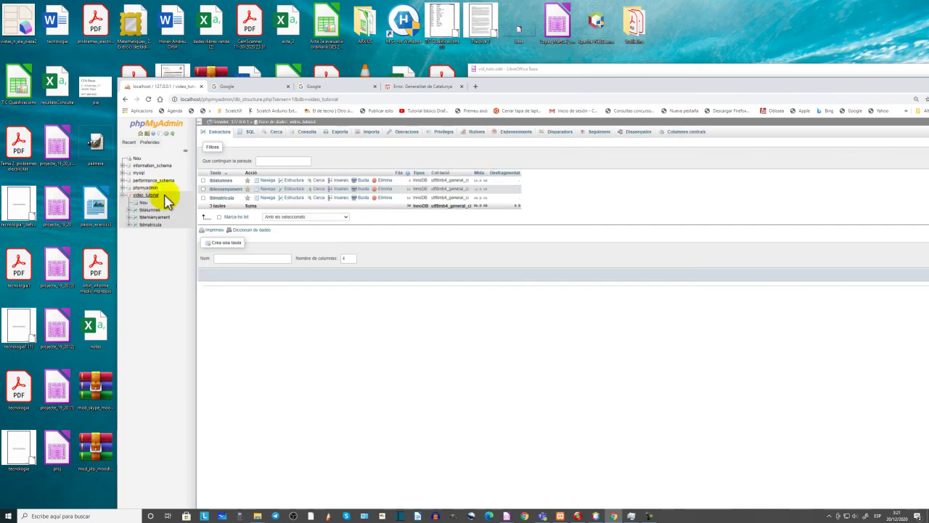
pyautogui.click(638, 133)
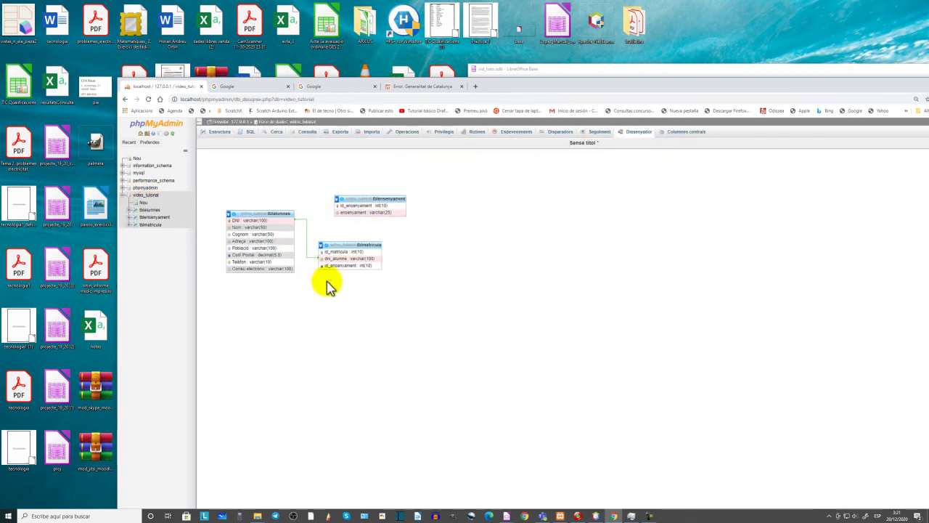
pyautogui.moveTo(359, 199); pyautogui.dragTo(542, 215)
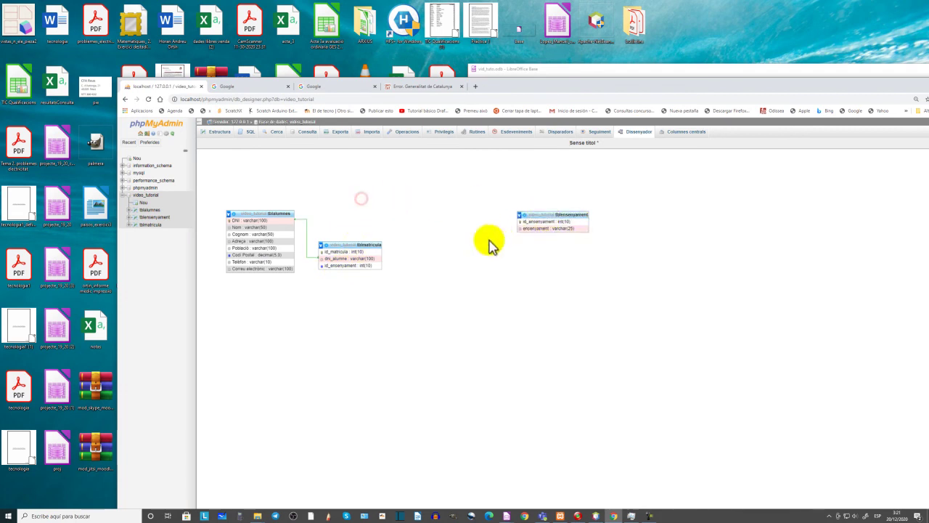
# Relate tblensenyament's id_ensenyament to tblmatricula's id_ensenyament with CASCADE on delete and update, and move tblalumnes clear of tblmatricula.
pyautogui.moveTo(736, 89); pyautogui.dragTo(588, 52)
pyautogui.moveTo(825, 199)
pyautogui.click(765, 187)
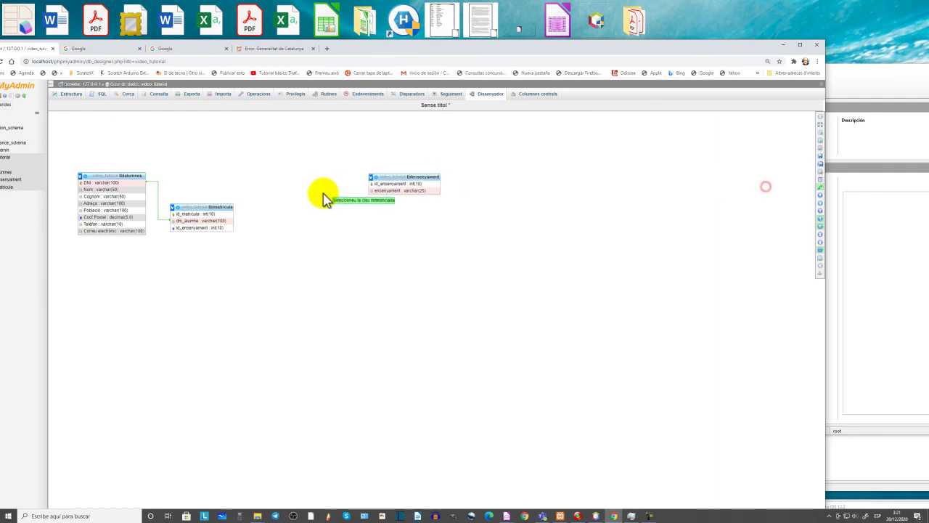
pyautogui.click(377, 184)
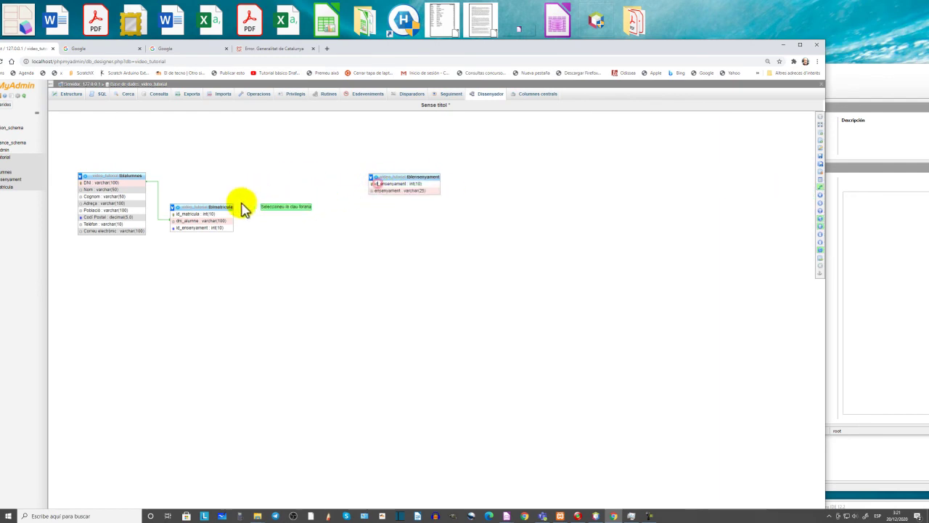
pyautogui.click(213, 228)
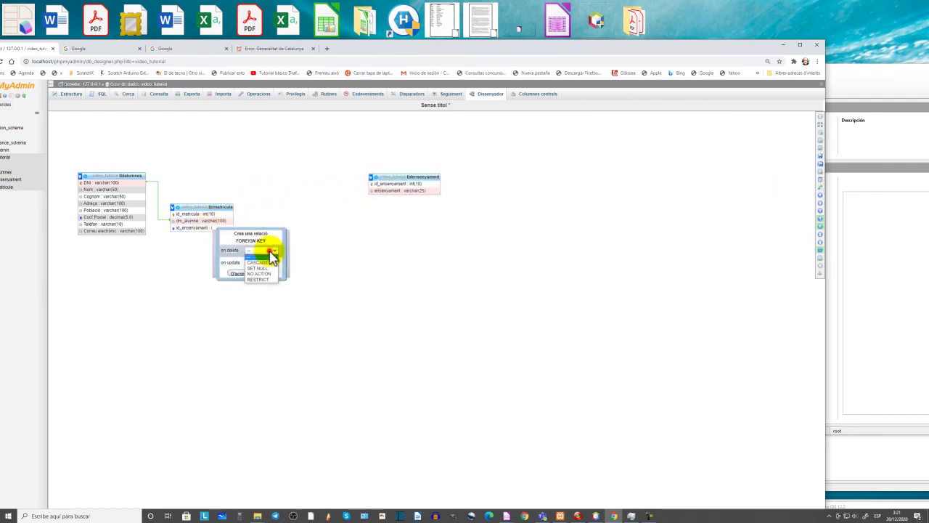
pyautogui.click(266, 263)
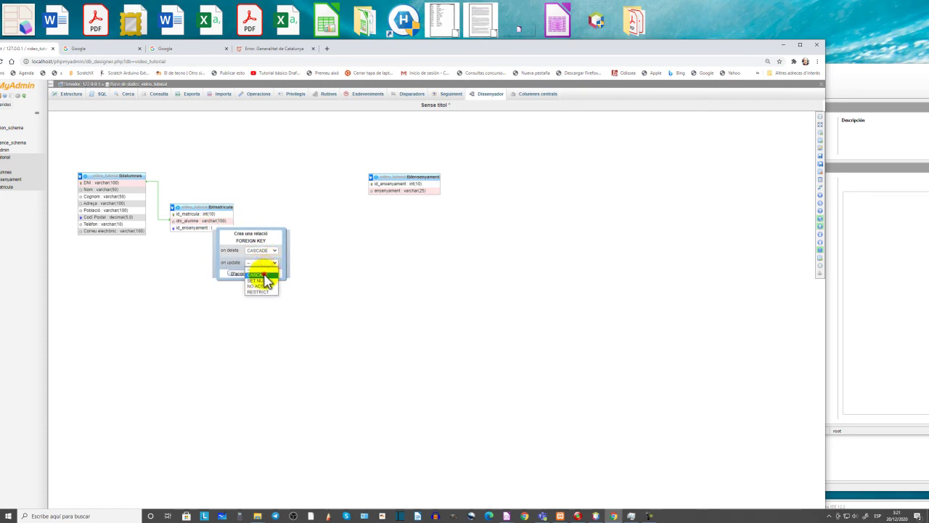
pyautogui.click(265, 275)
pyautogui.click(239, 274)
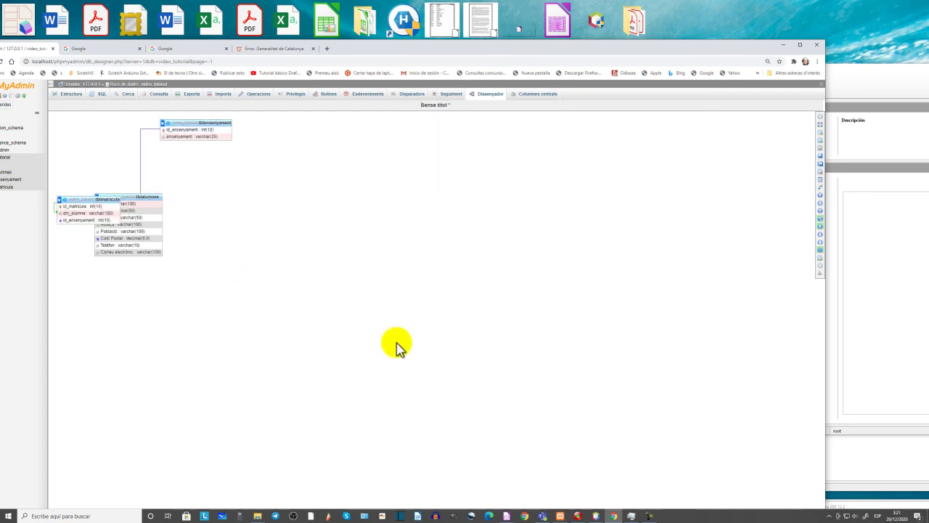
pyautogui.moveTo(146, 196); pyautogui.dragTo(261, 196)
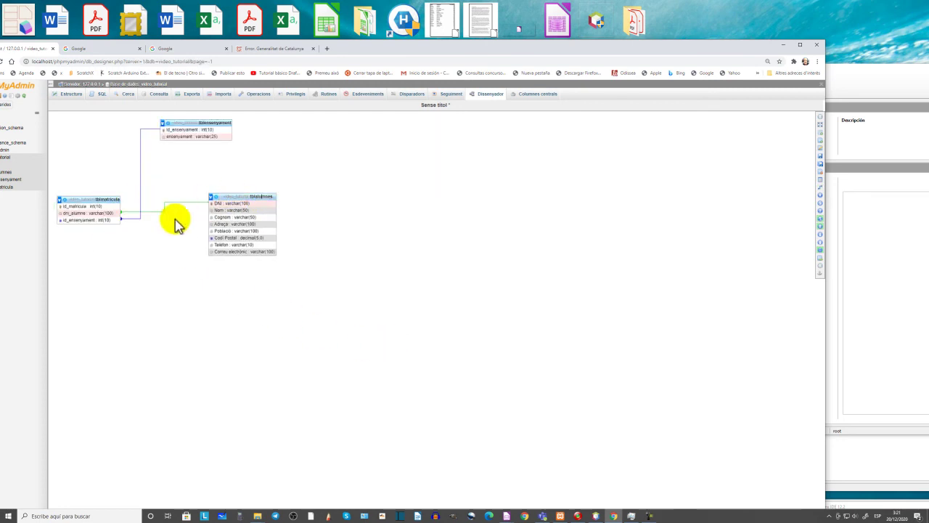